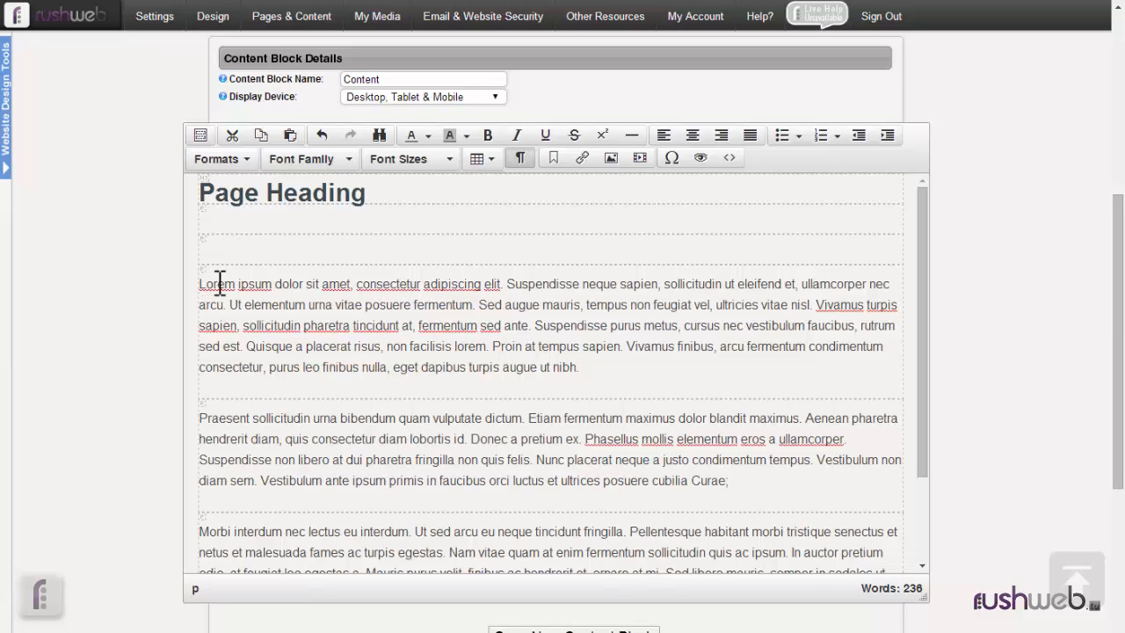
Insert koala.jpg from the temporary image folder at the start of the first Lorem ipsum paragraph, keeping its default dimensions.
{"action": "left_click", "coordinate": [611, 158]}
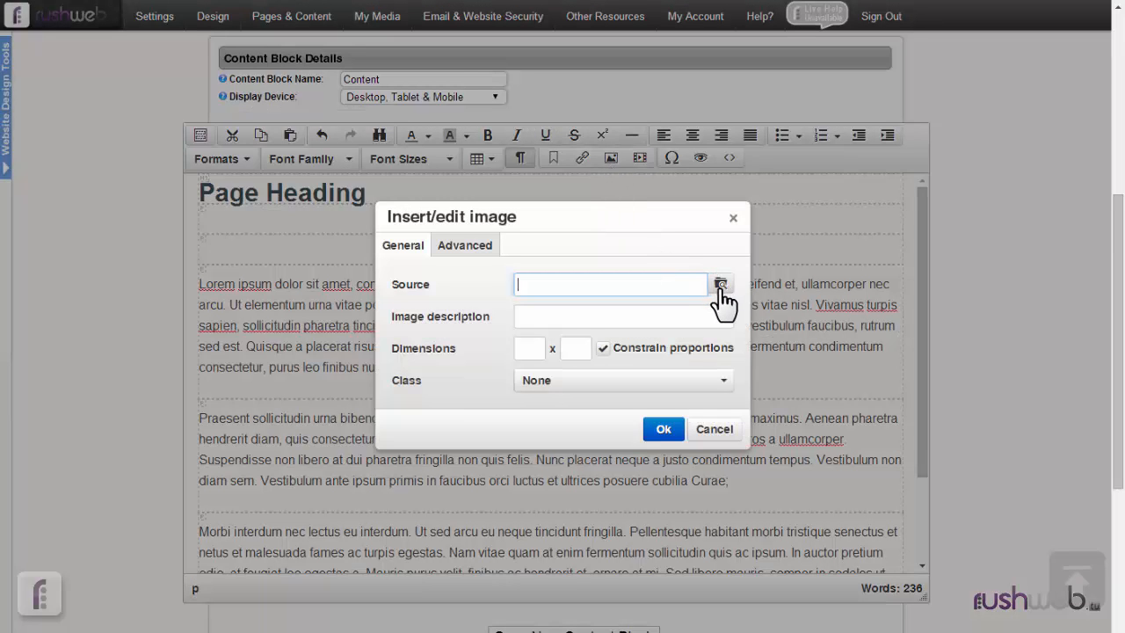
{"action": "left_click", "coordinate": [720, 286]}
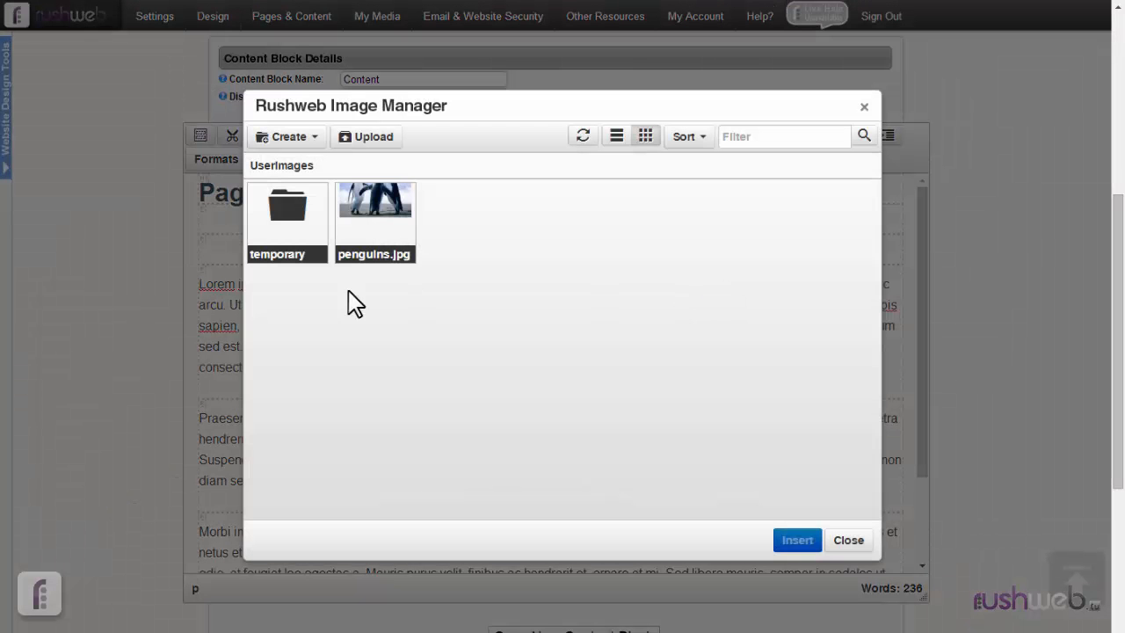
{"action": "left_click", "coordinate": [282, 219]}
{"action": "double_click", "coordinate": [281, 220]}
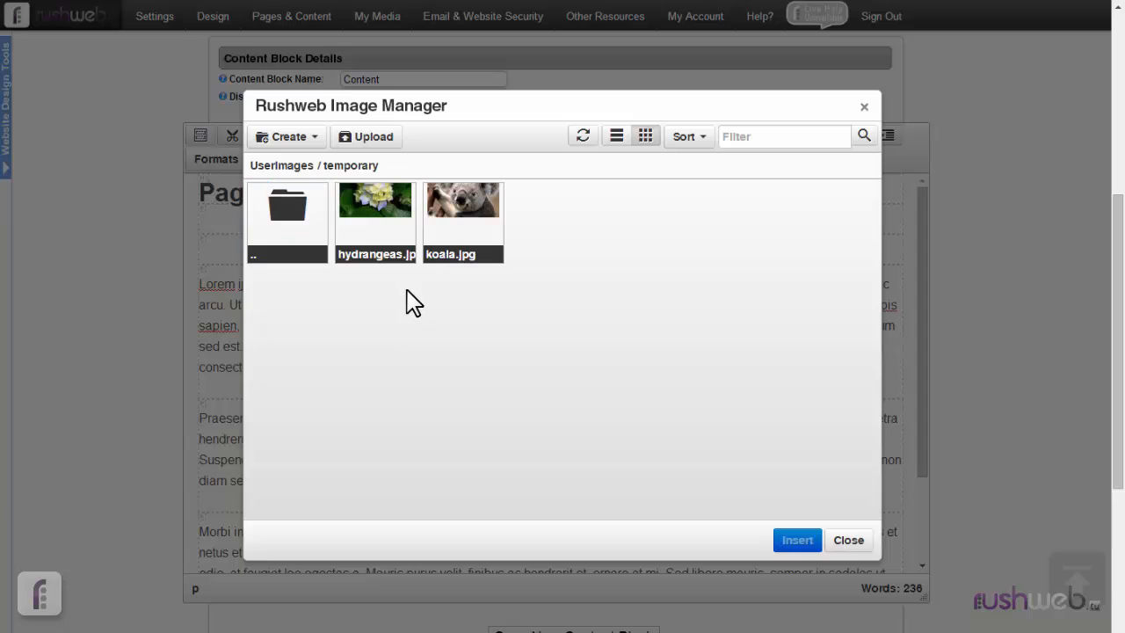
{"action": "left_click", "coordinate": [458, 263]}
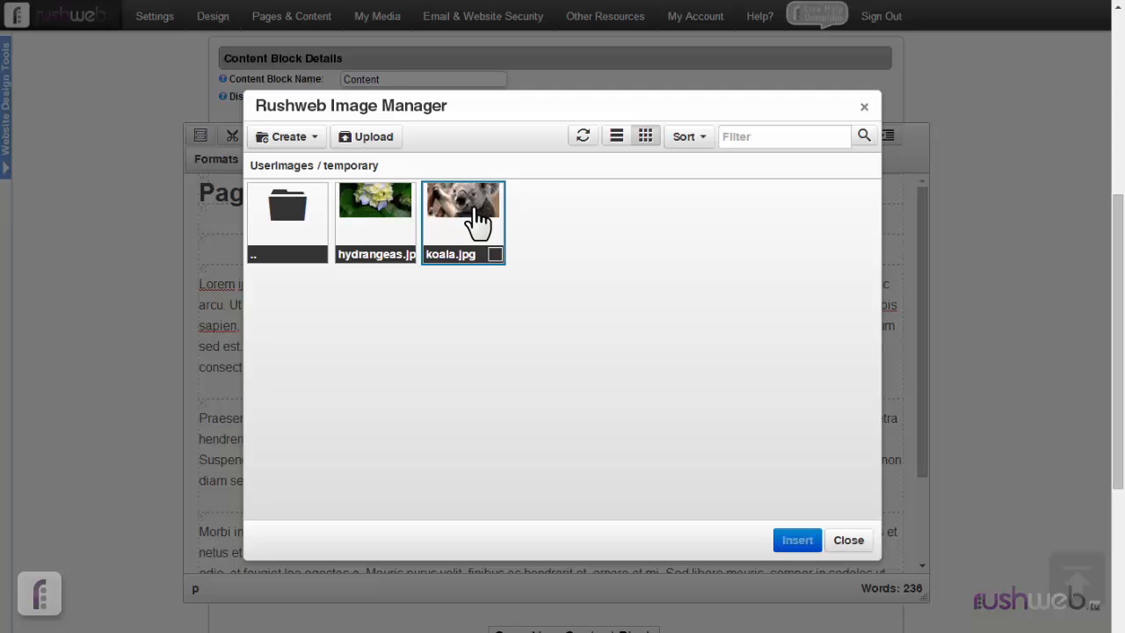
{"action": "double_click", "coordinate": [475, 220]}
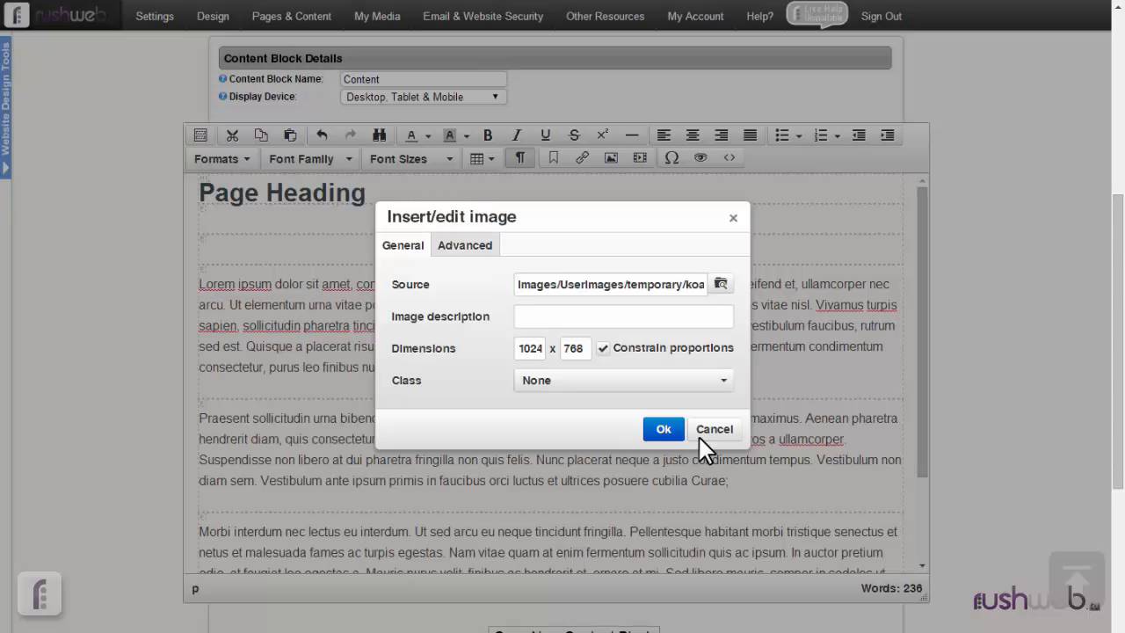
{"action": "left_click", "coordinate": [663, 431]}
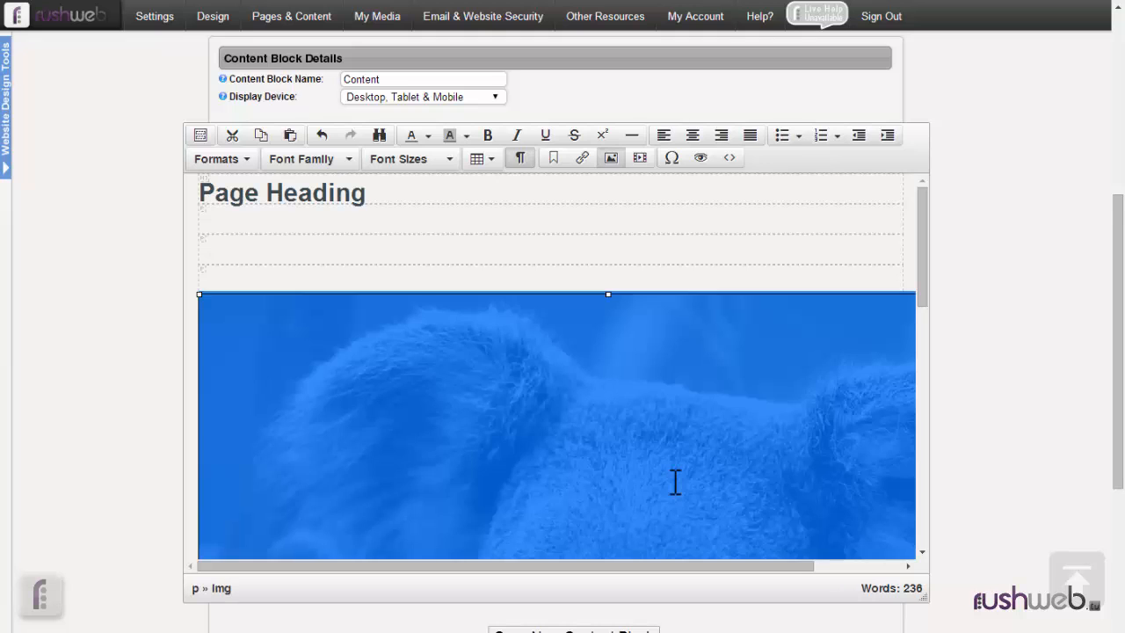
Scale the inserted koala image down proportionally to less than half the text width, and delete it from the page.
{"action": "left_click_drag", "start_coordinate": [923, 284], "coordinate": [925, 426]}
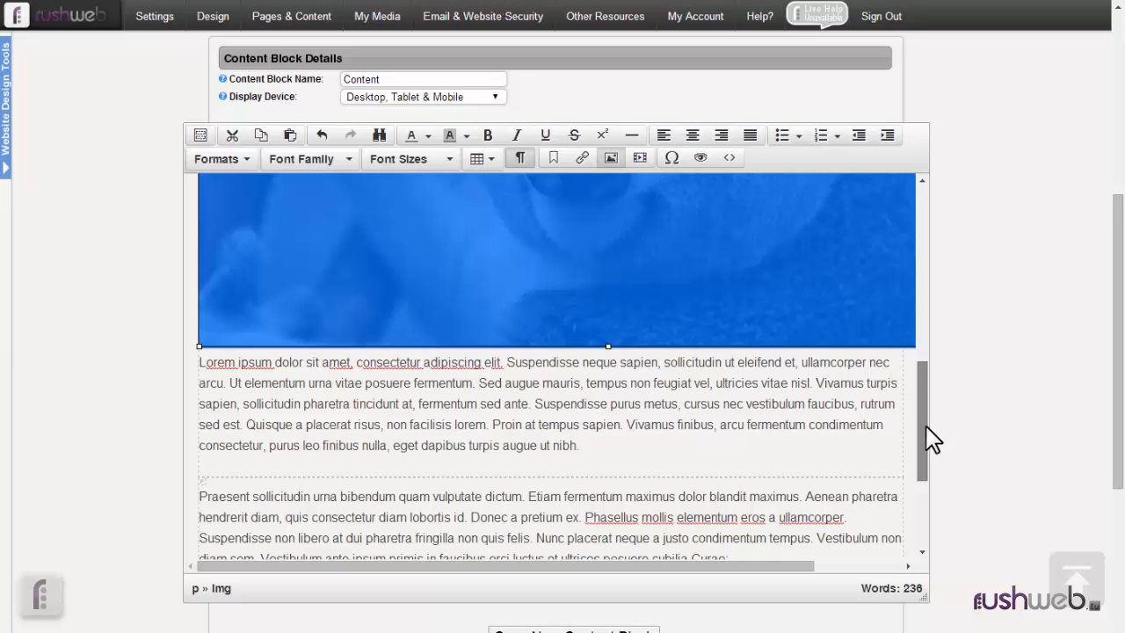
{"action": "left_click_drag", "start_coordinate": [932, 439], "coordinate": [933, 387]}
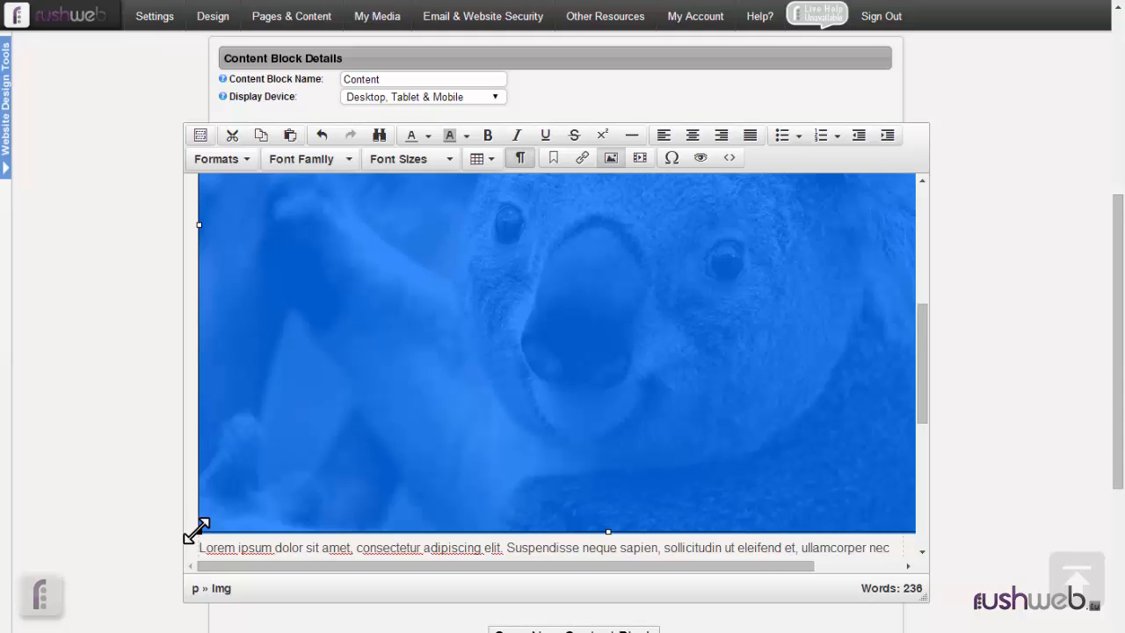
{"action": "left_click_drag", "start_coordinate": [195, 530], "coordinate": [528, 374]}
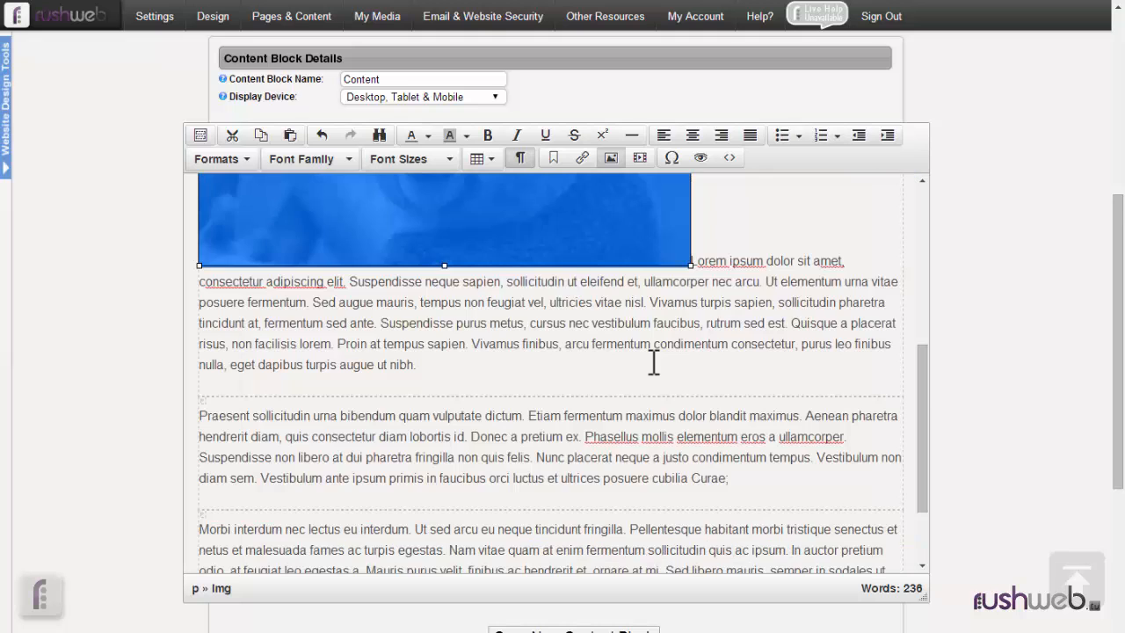
{"action": "left_click_drag", "start_coordinate": [690, 264], "coordinate": [620, 224]}
{"action": "scroll", "coordinate": [620, 223], "scroll_direction": "up", "scroll_amount": 3}
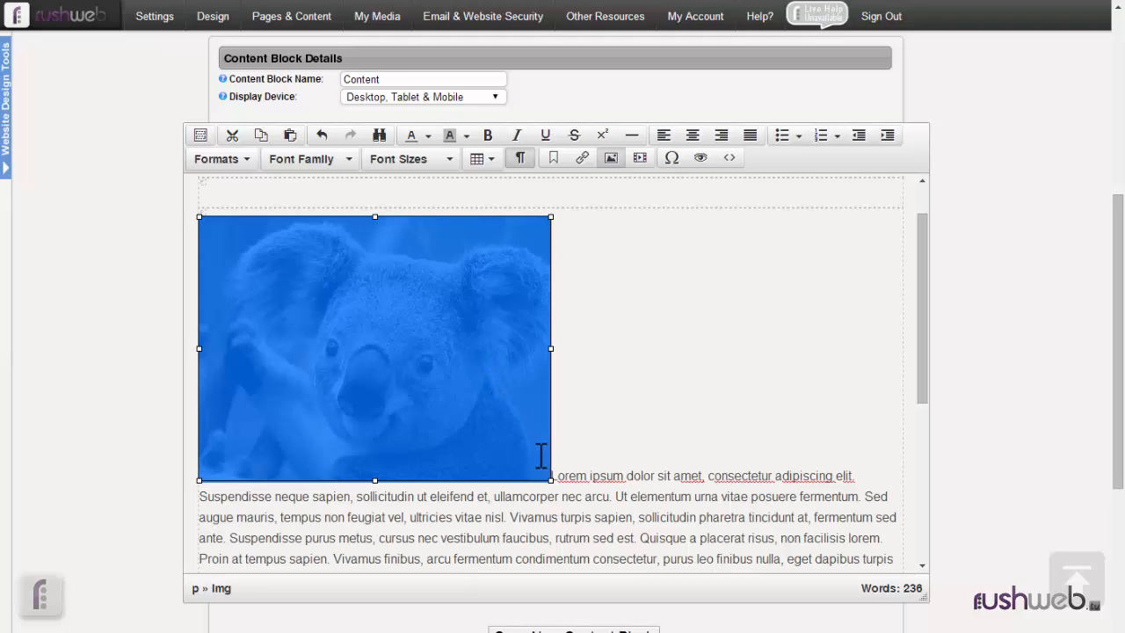
{"action": "left_click_drag", "start_coordinate": [550, 479], "coordinate": [494, 433]}
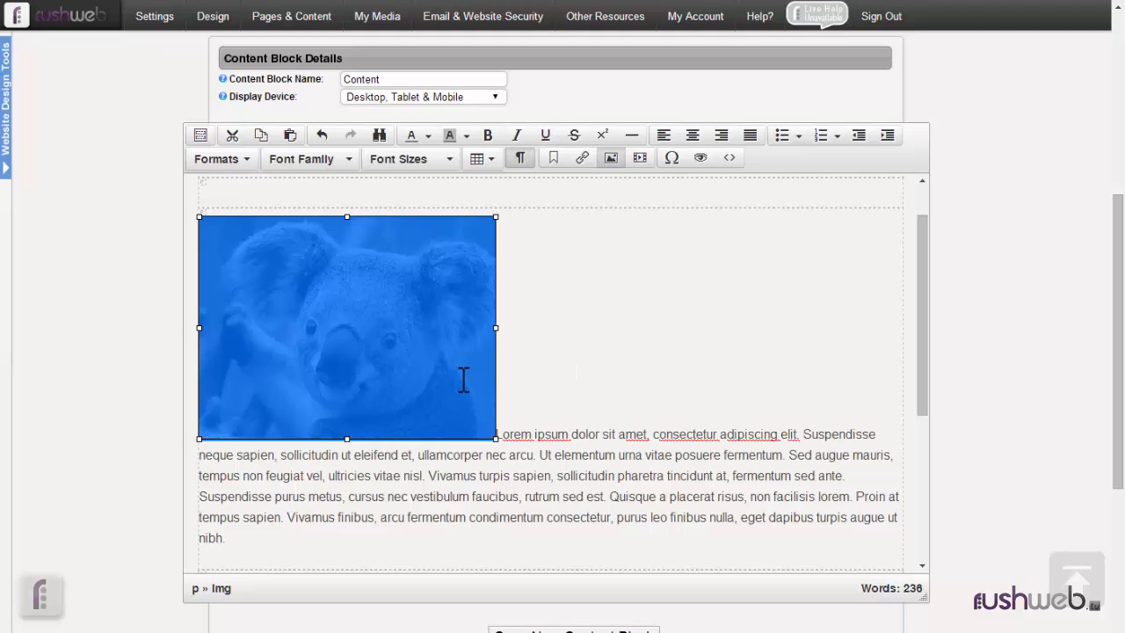
{"action": "key", "text": "Delete"}
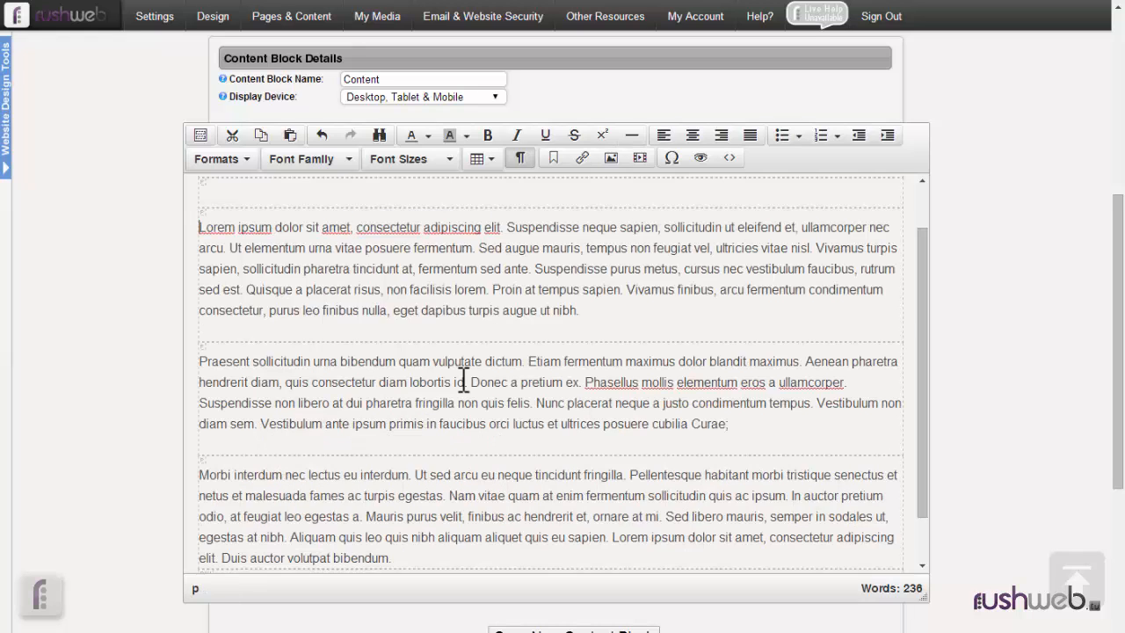
Start inserting an image before the first paragraph and open koala.jpg from the temporary folder for editing in the image manager.
{"action": "left_click", "coordinate": [611, 159]}
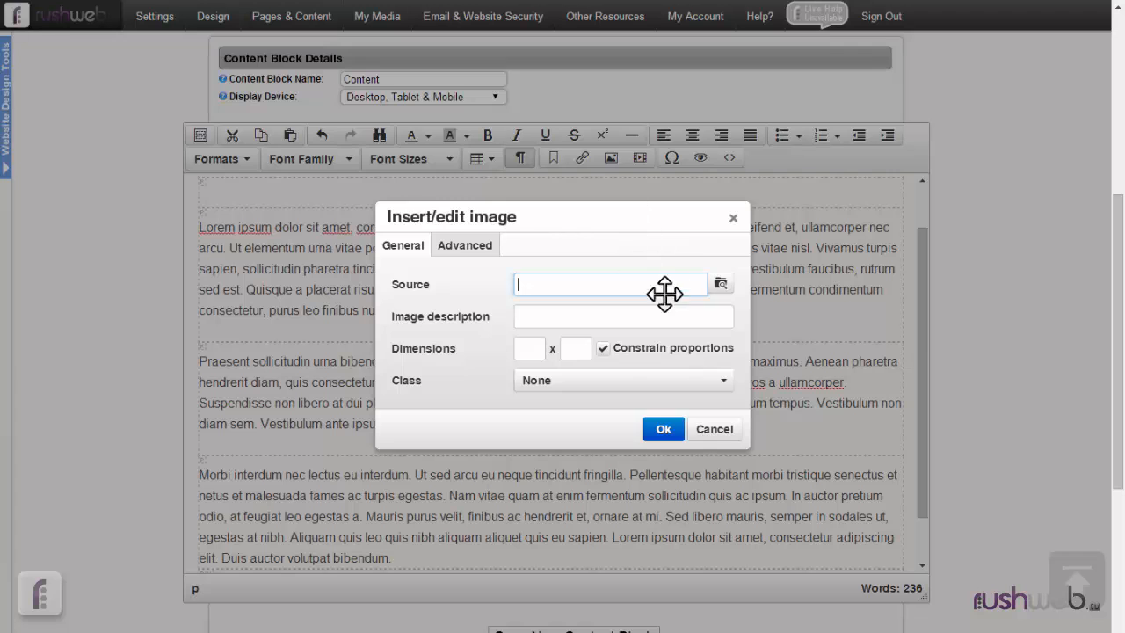
{"action": "left_click", "coordinate": [720, 290]}
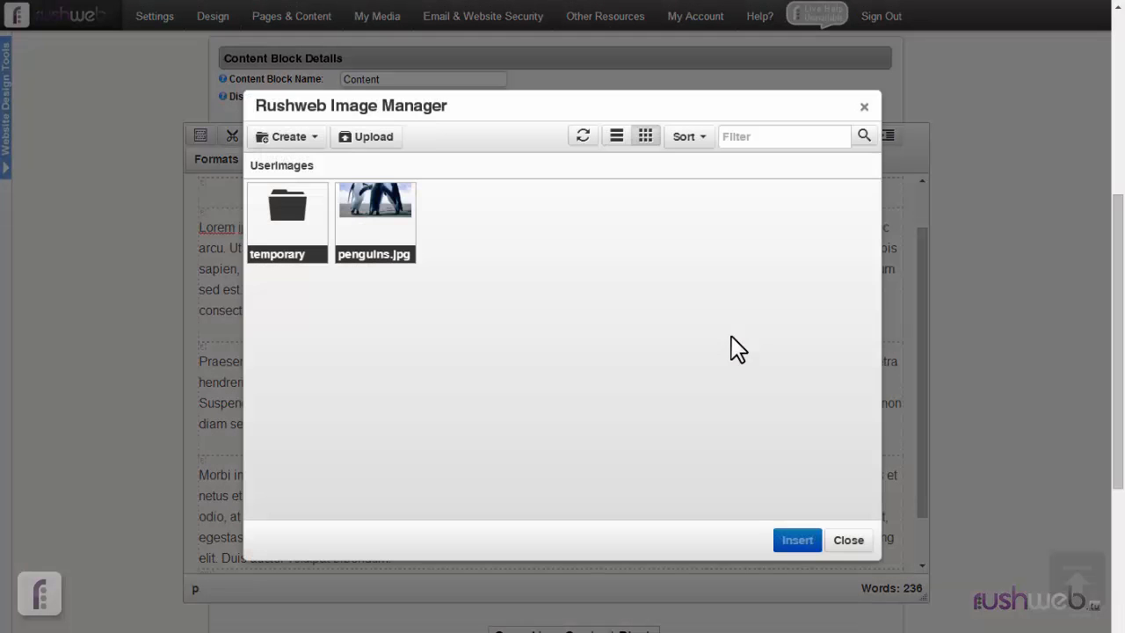
{"action": "double_click", "coordinate": [291, 234]}
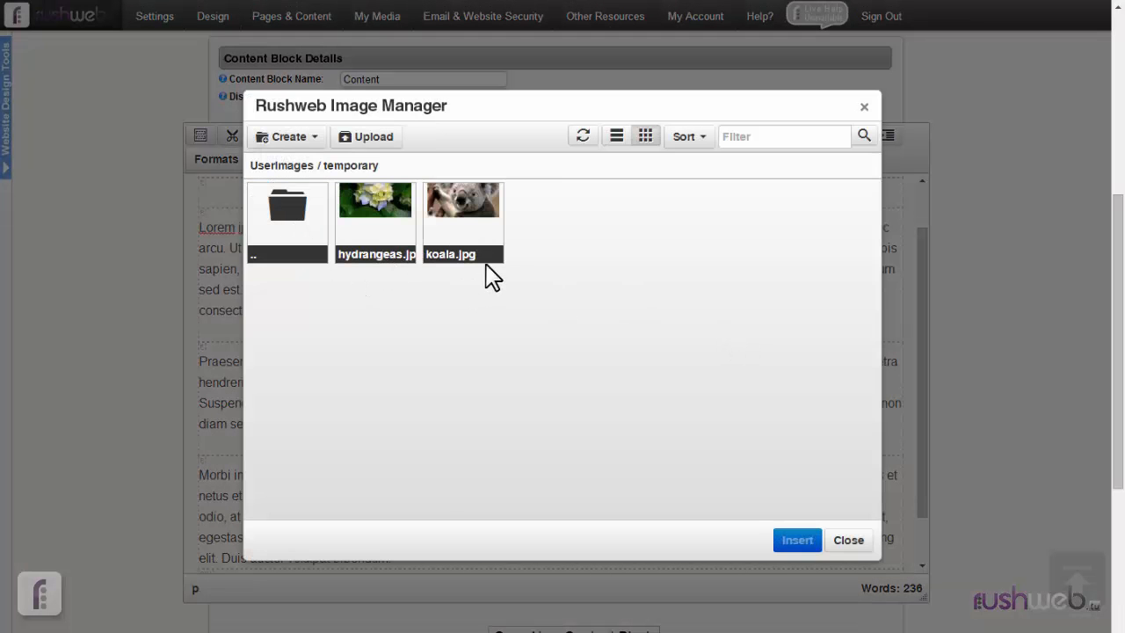
{"action": "left_click", "coordinate": [497, 256]}
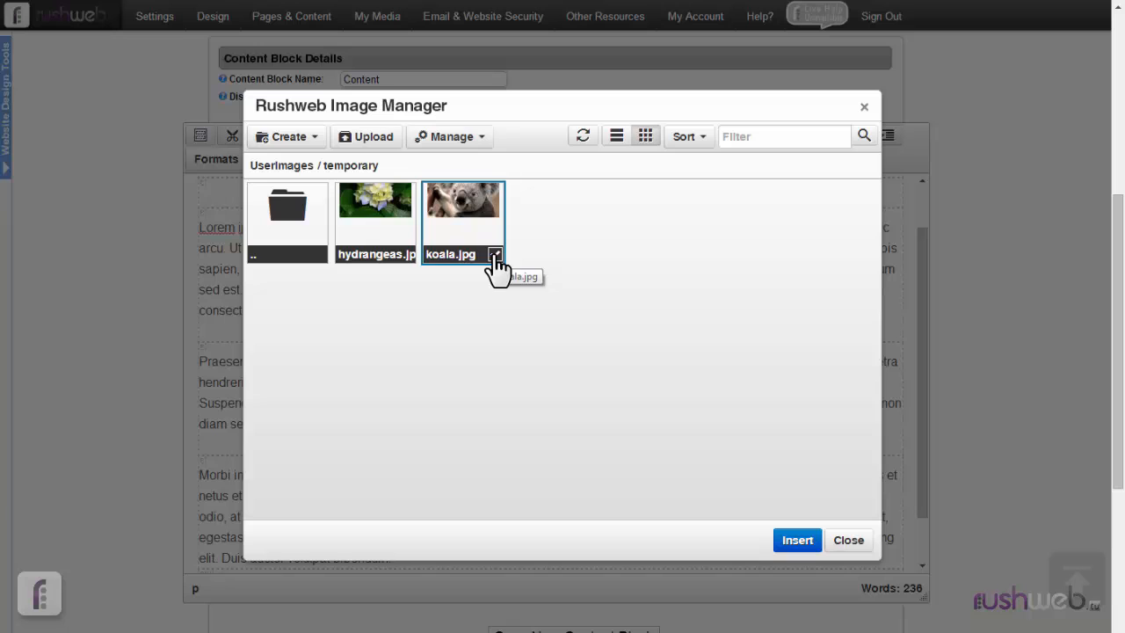
{"action": "left_click", "coordinate": [475, 140]}
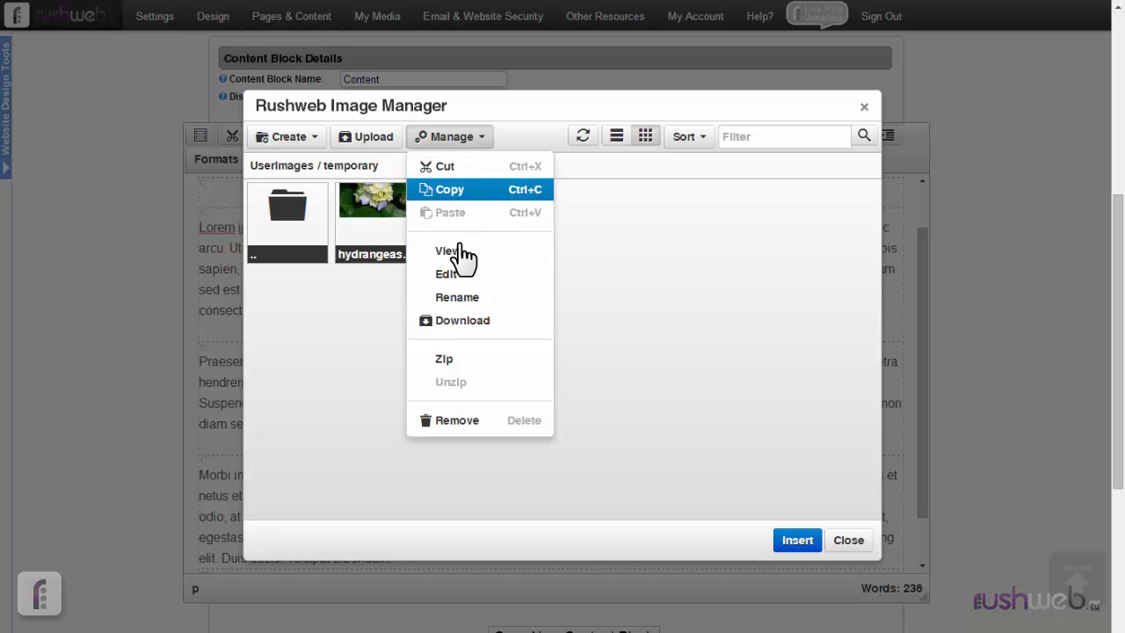
{"action": "left_click", "coordinate": [570, 250]}
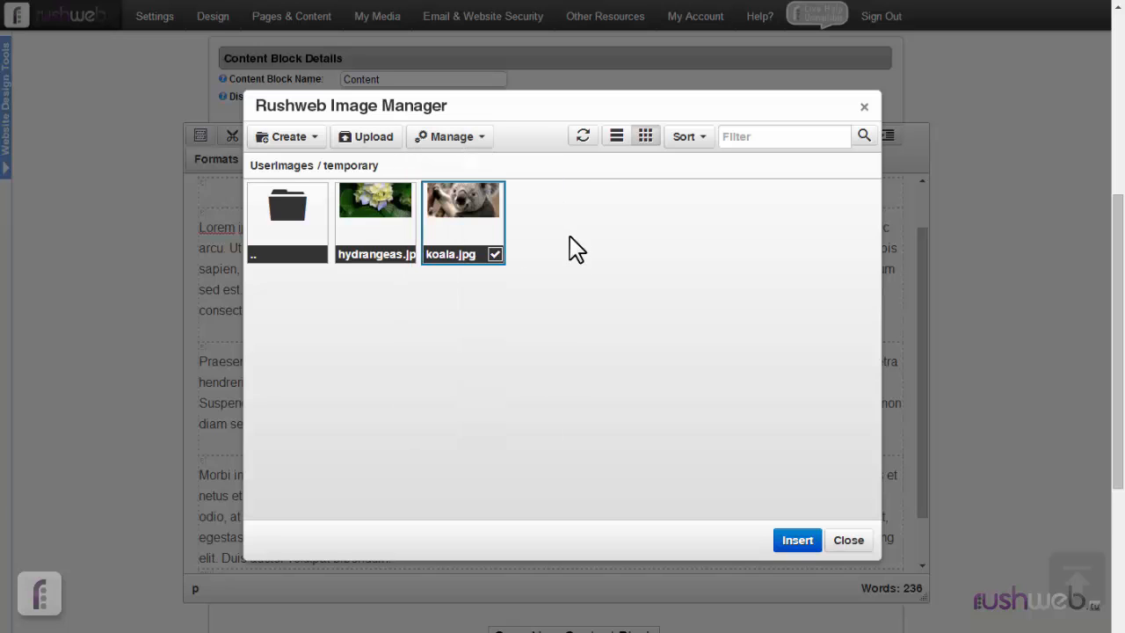
{"action": "right_click", "coordinate": [457, 216]}
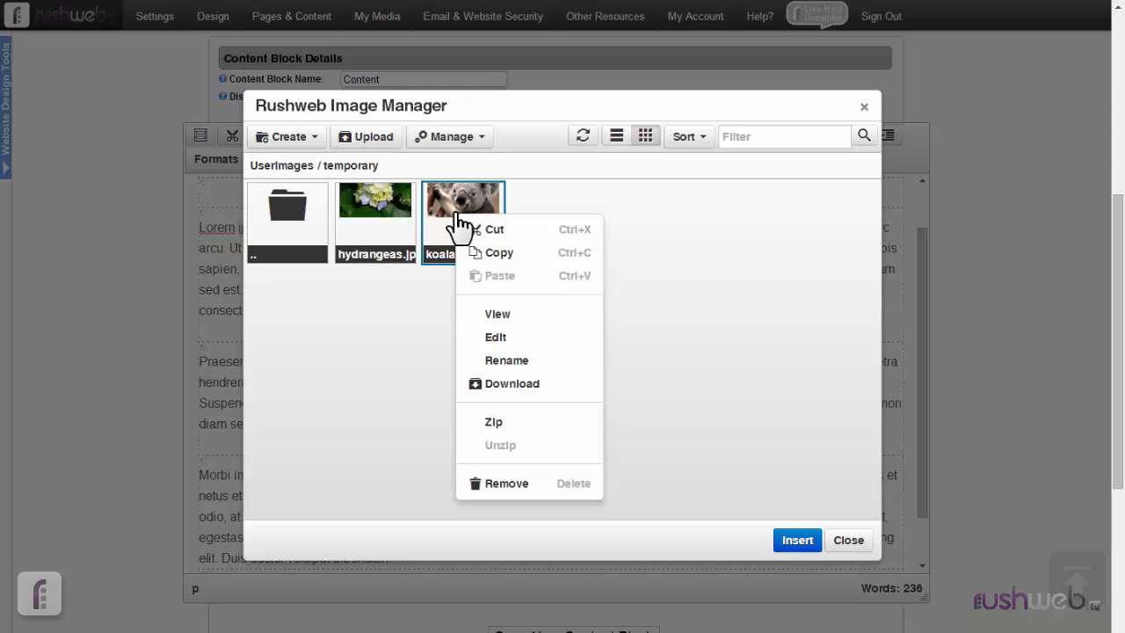
{"action": "left_click", "coordinate": [494, 337]}
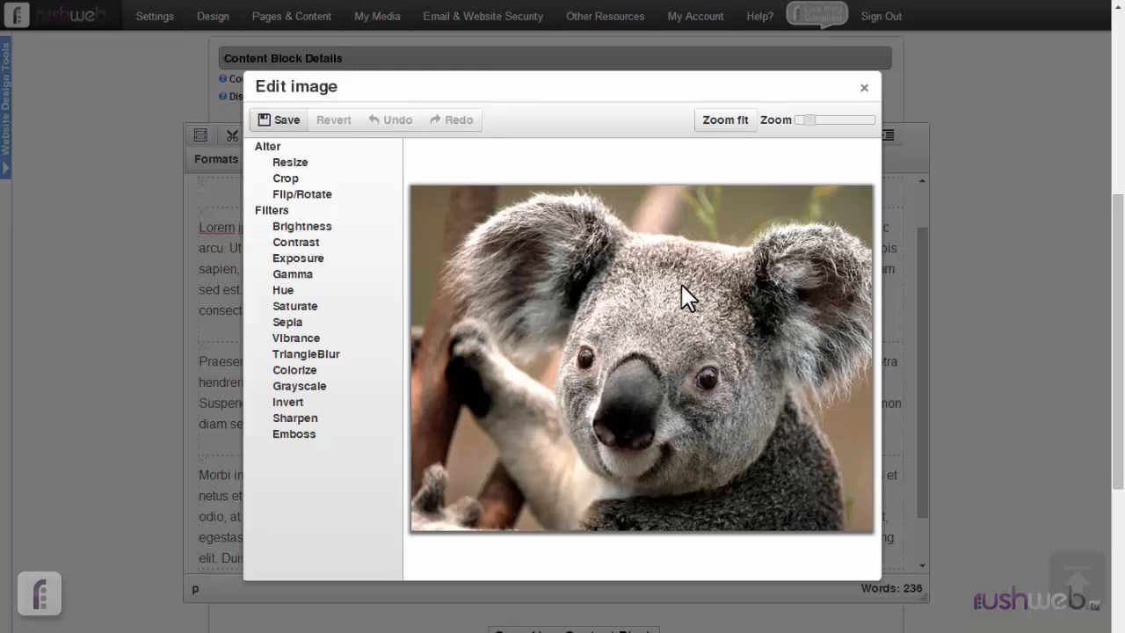
Resize the koala image to a width of 612 with constrained proportions and apply the change.
{"action": "left_click", "coordinate": [301, 171]}
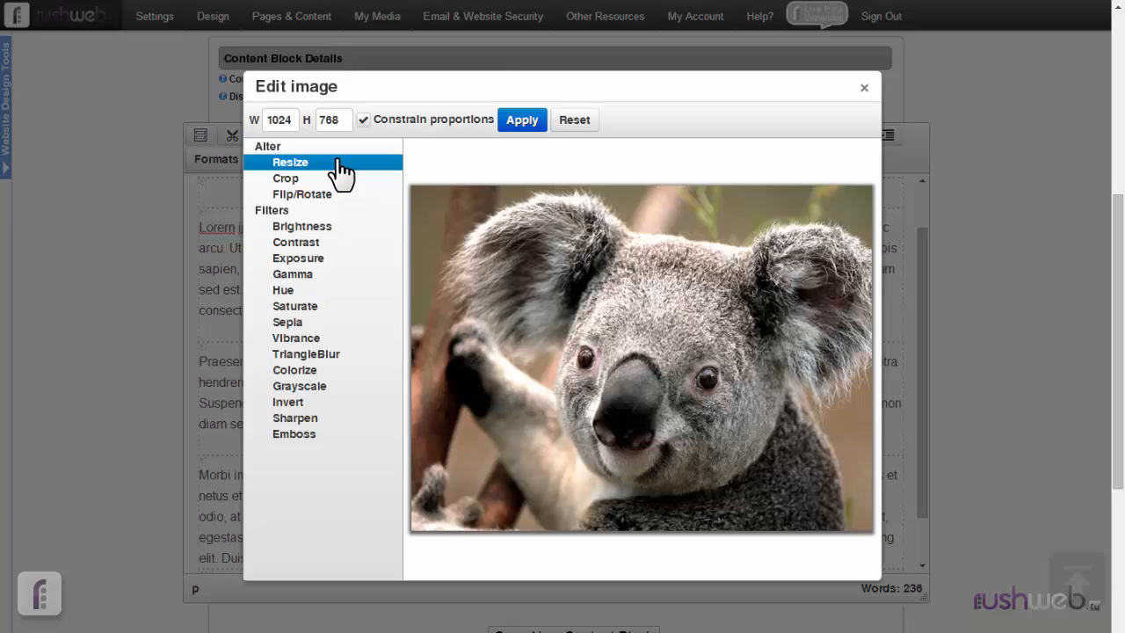
{"action": "left_click", "coordinate": [261, 119]}
{"action": "double_click", "coordinate": [261, 119]}
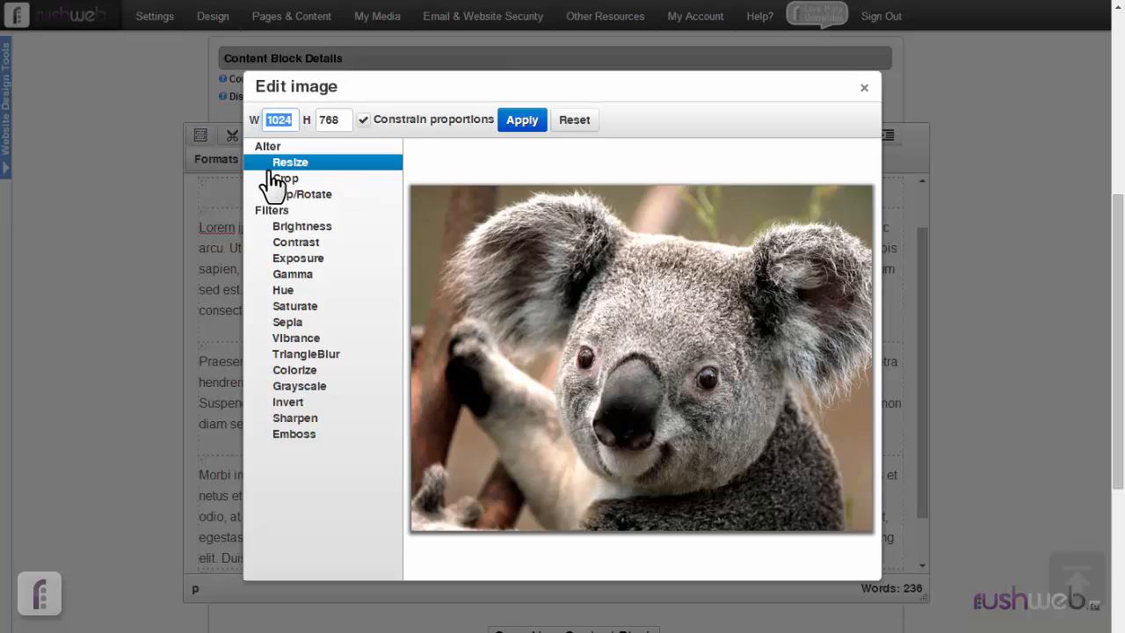
{"action": "type", "text": "612"}
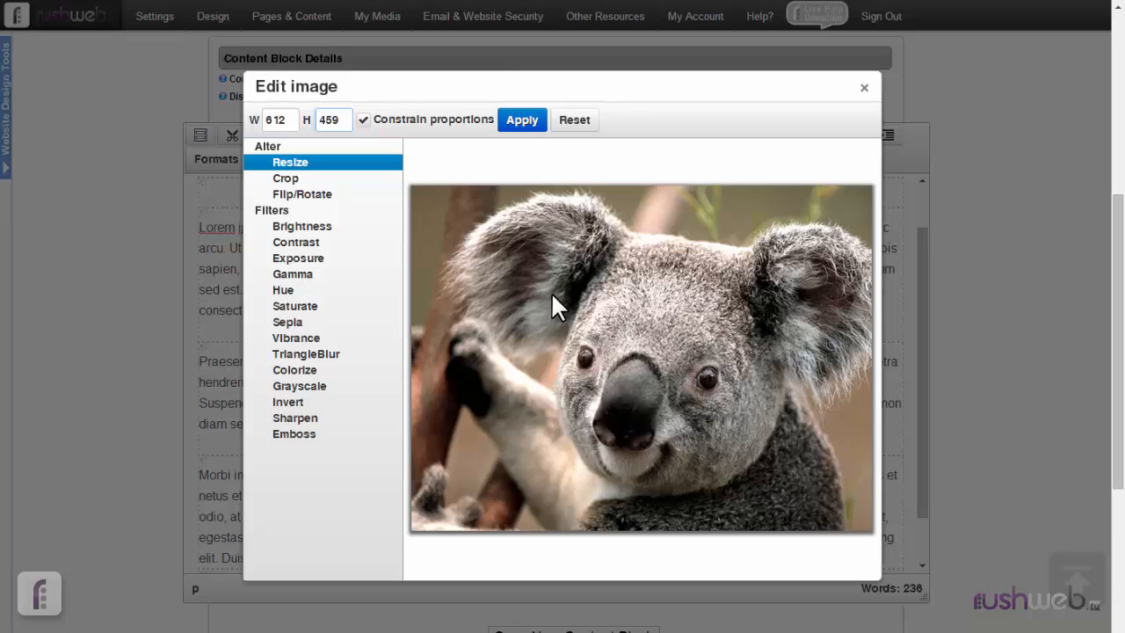
{"action": "left_click", "coordinate": [518, 125]}
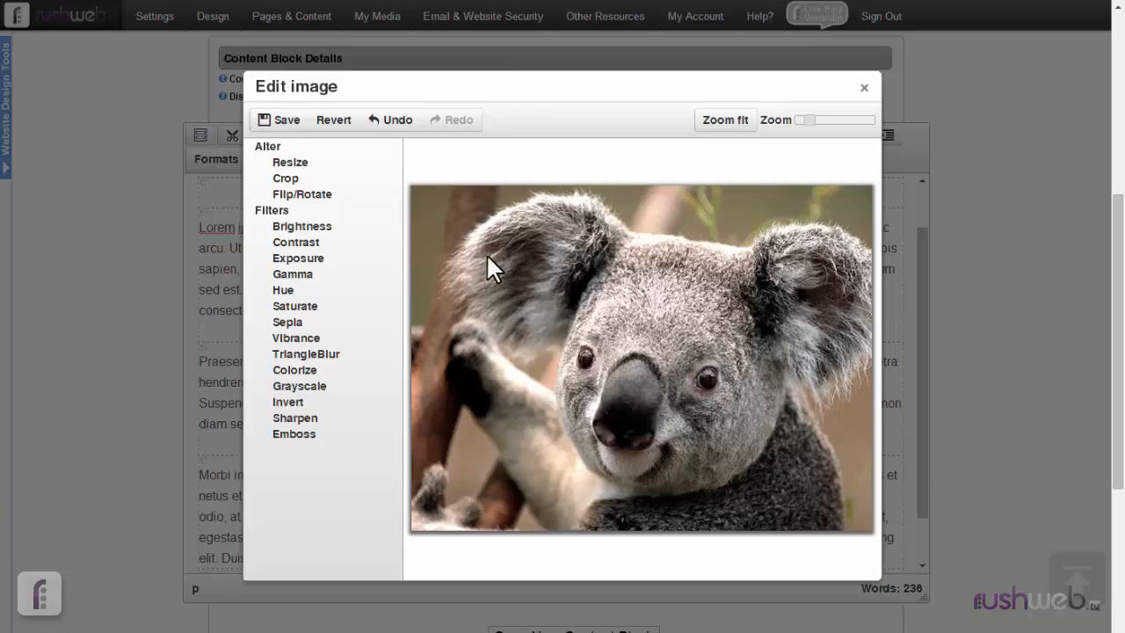
Crop the koala image to a 556 by 387 area starting at X 23, Y 30.
{"action": "left_click", "coordinate": [287, 180]}
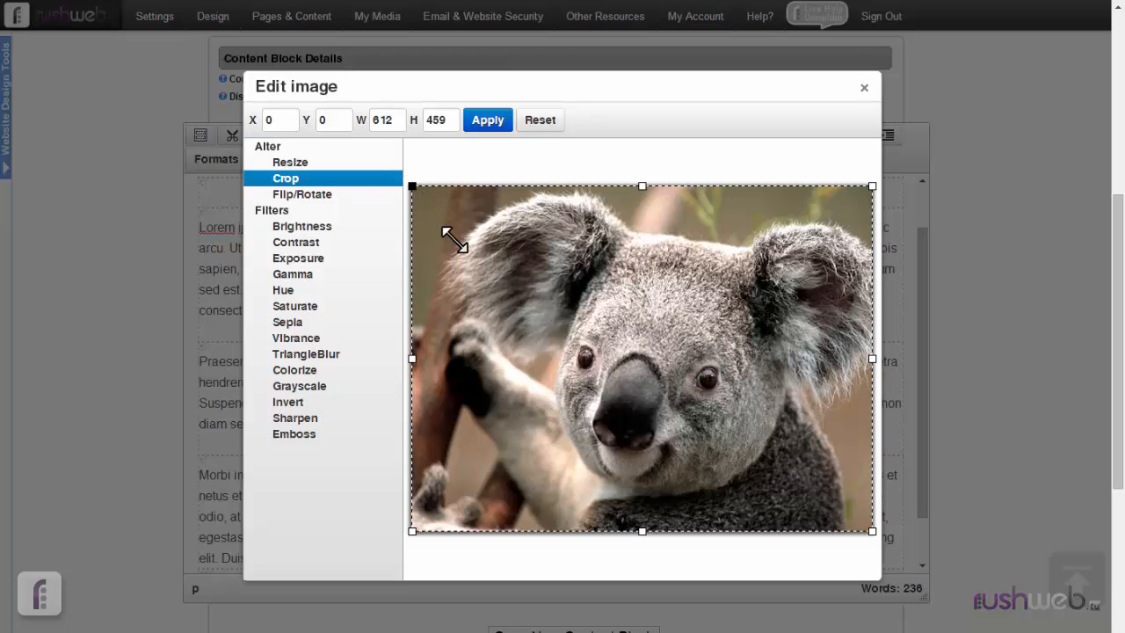
{"action": "left_click_drag", "start_coordinate": [454, 239], "coordinate": [453, 238]}
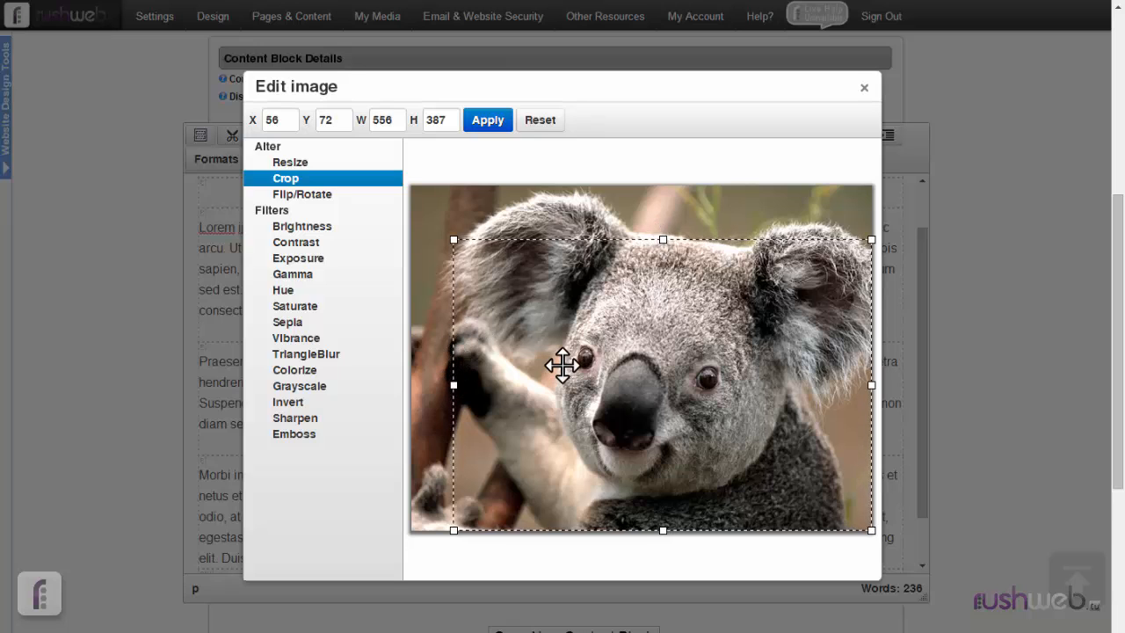
{"action": "mouse_move", "coordinate": [547, 344]}
{"action": "left_mouse_down"}
{"action": "mouse_move", "coordinate": [505, 292]}
{"action": "mouse_move", "coordinate": [538, 334]}
{"action": "left_mouse_up"}
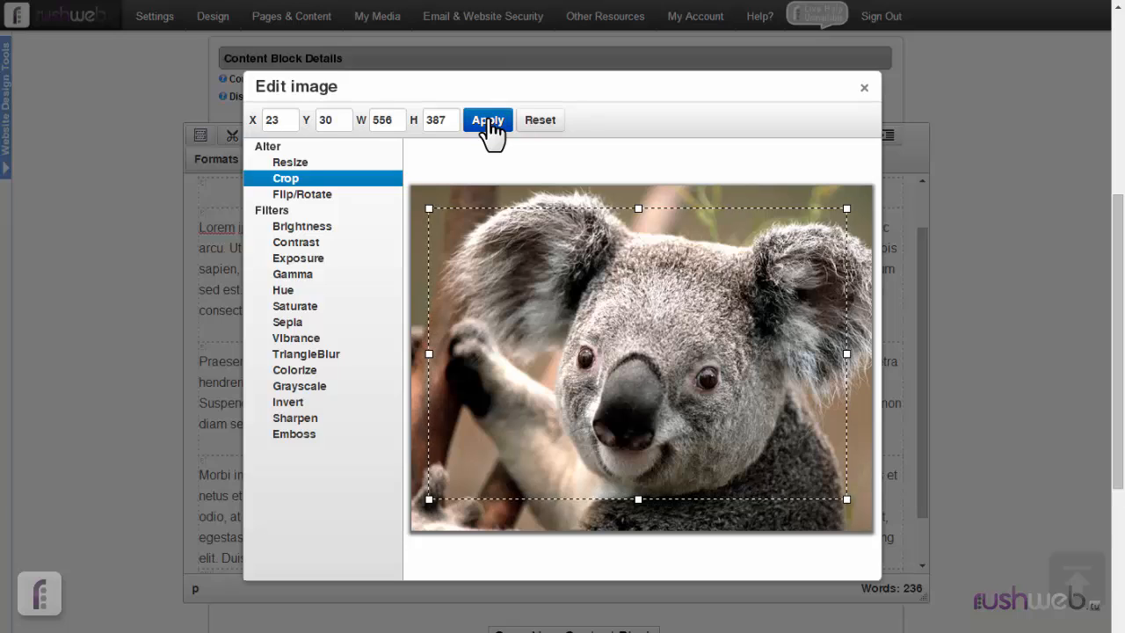
{"action": "left_click", "coordinate": [486, 121]}
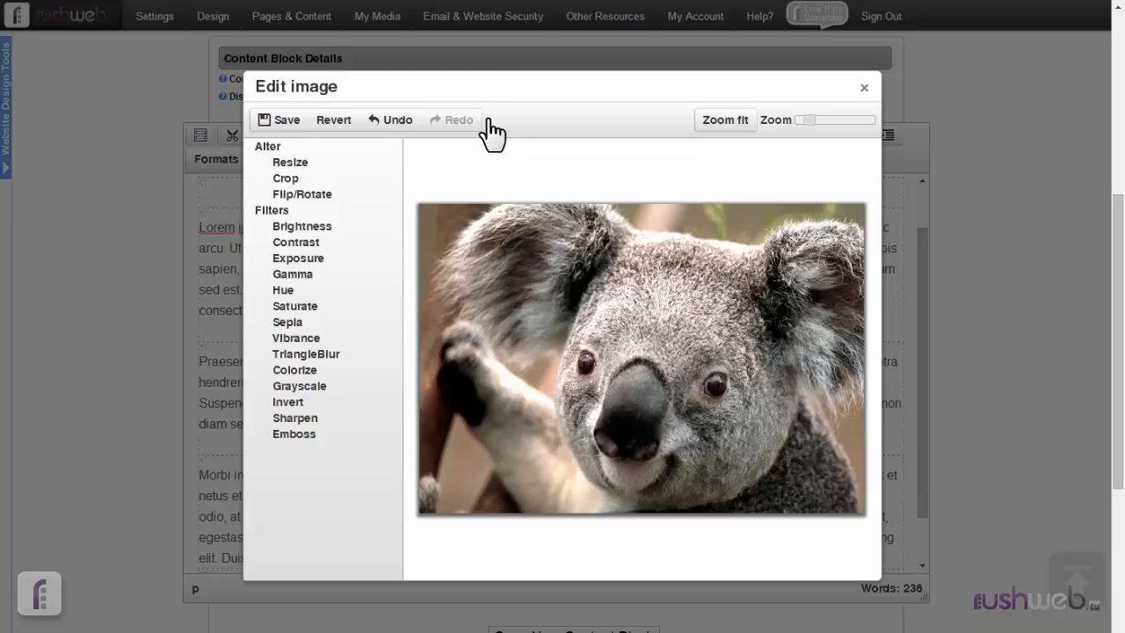
Try flipping the cropped image horizontally and vertically, reversing each flip to restore the upright orientation.
{"action": "left_click", "coordinate": [298, 195]}
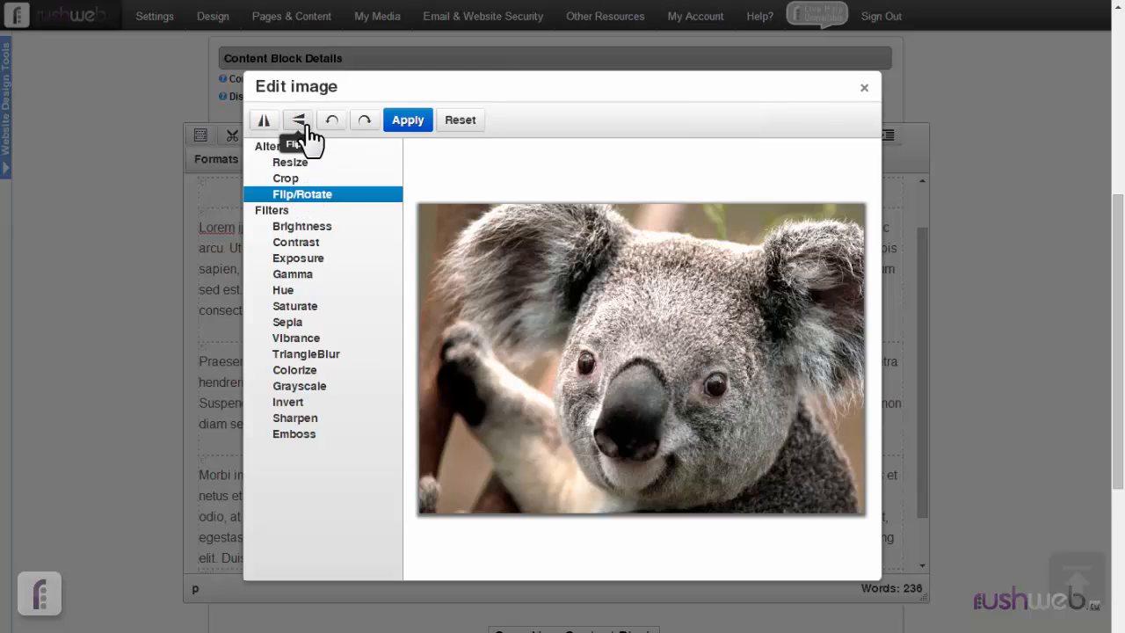
{"action": "left_click", "coordinate": [266, 123]}
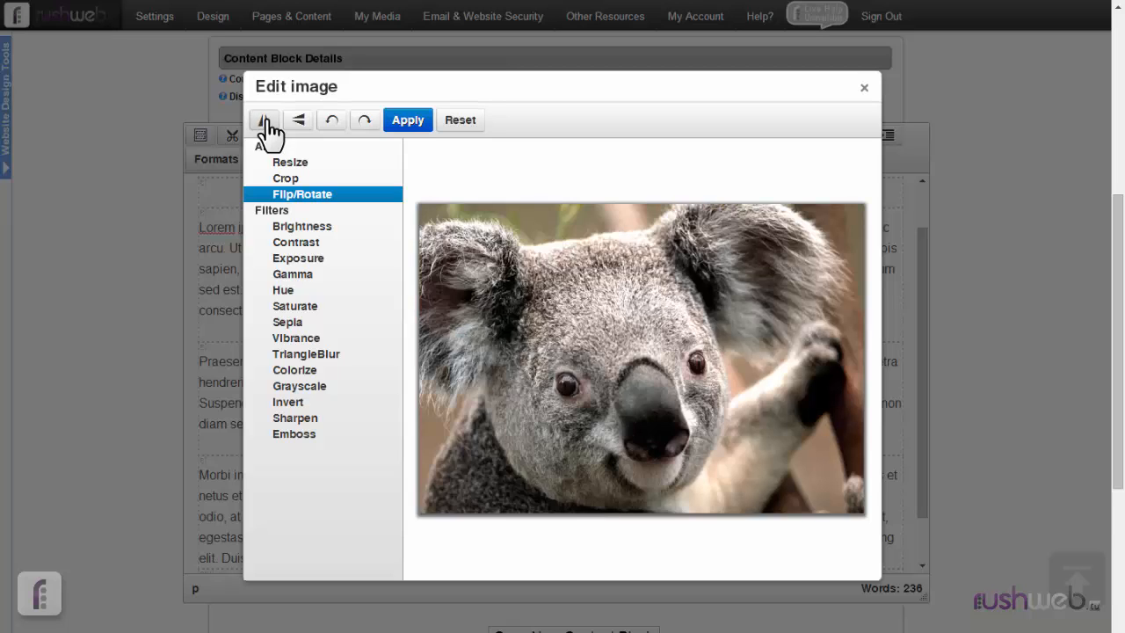
{"action": "left_click", "coordinate": [266, 121]}
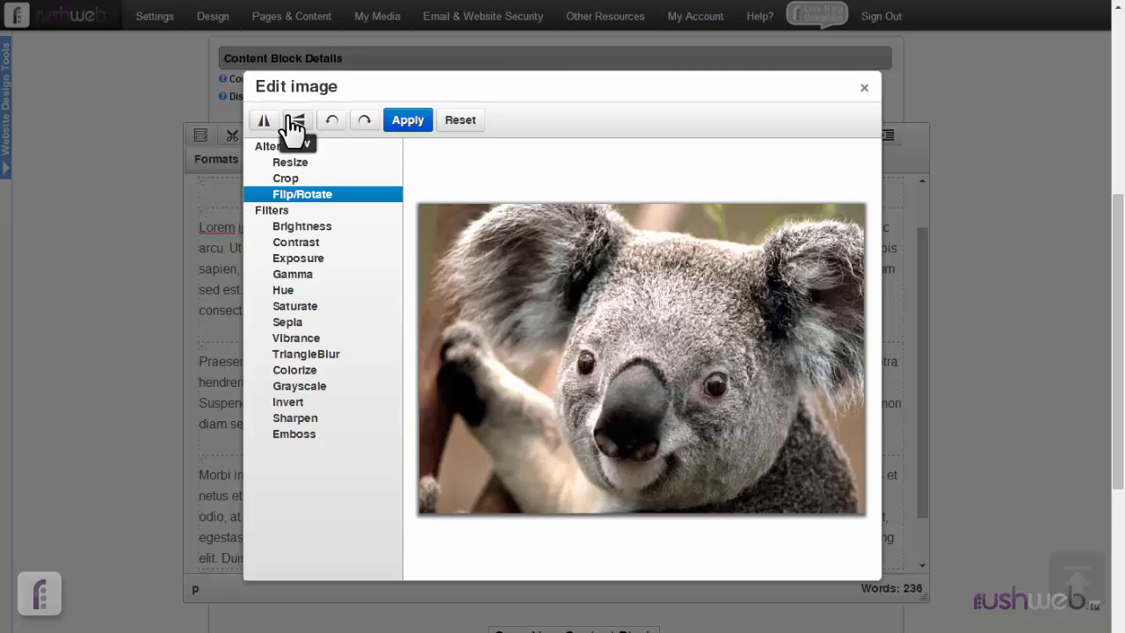
{"action": "left_click", "coordinate": [295, 123]}
{"action": "left_click", "coordinate": [292, 125]}
Rotate the image clockwise through a full turn in 90-degree increments.
{"action": "left_click", "coordinate": [368, 123]}
{"action": "left_click", "coordinate": [368, 123]}
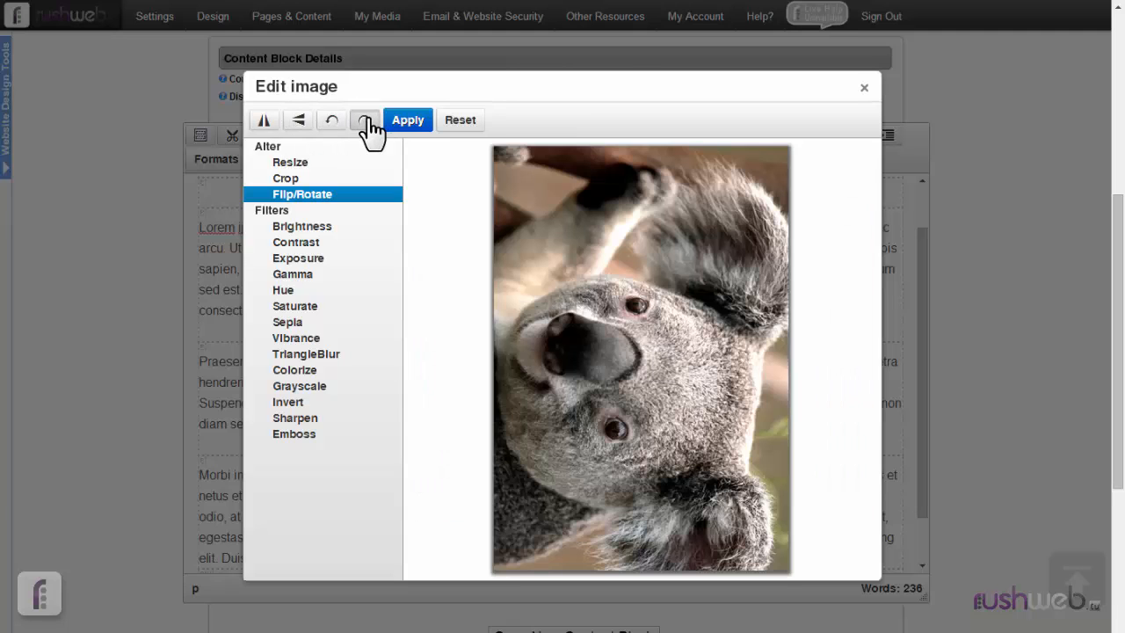
{"action": "left_click", "coordinate": [368, 123]}
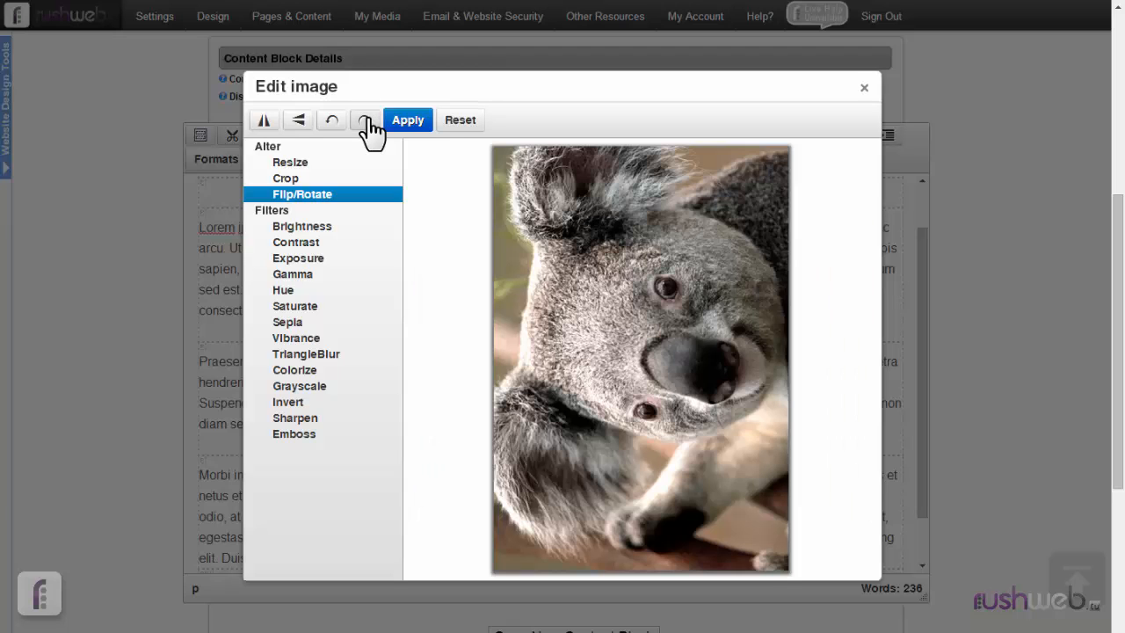
{"action": "left_click", "coordinate": [368, 123]}
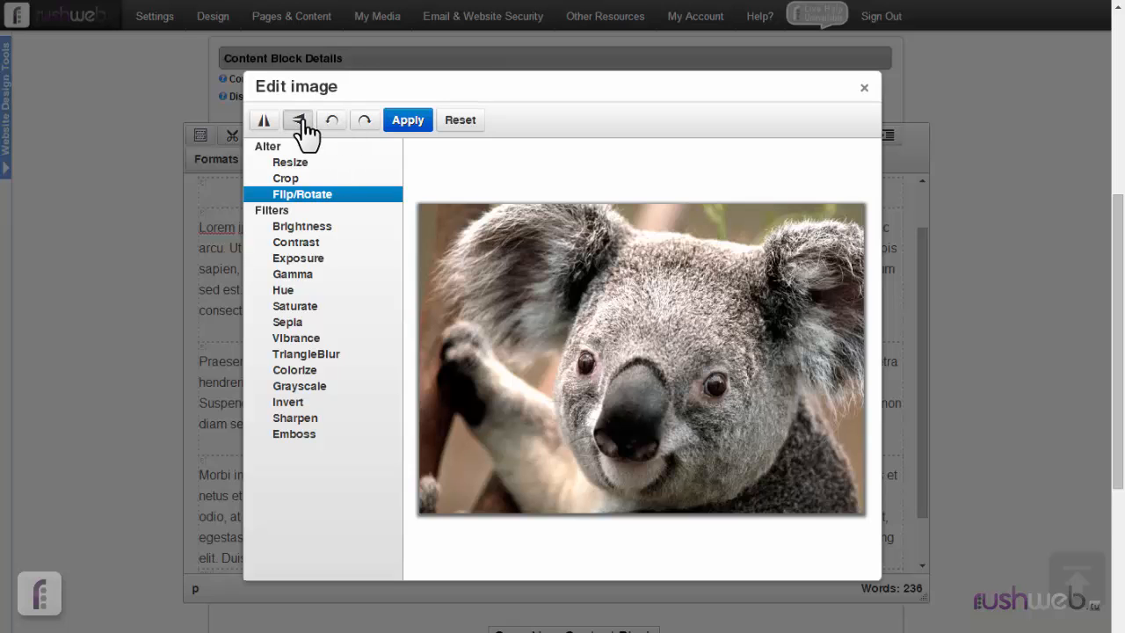
Try a vertical flip and a clockwise rotation on the image, and reset the orientation changes.
{"action": "left_click", "coordinate": [300, 123]}
{"action": "left_click", "coordinate": [365, 121]}
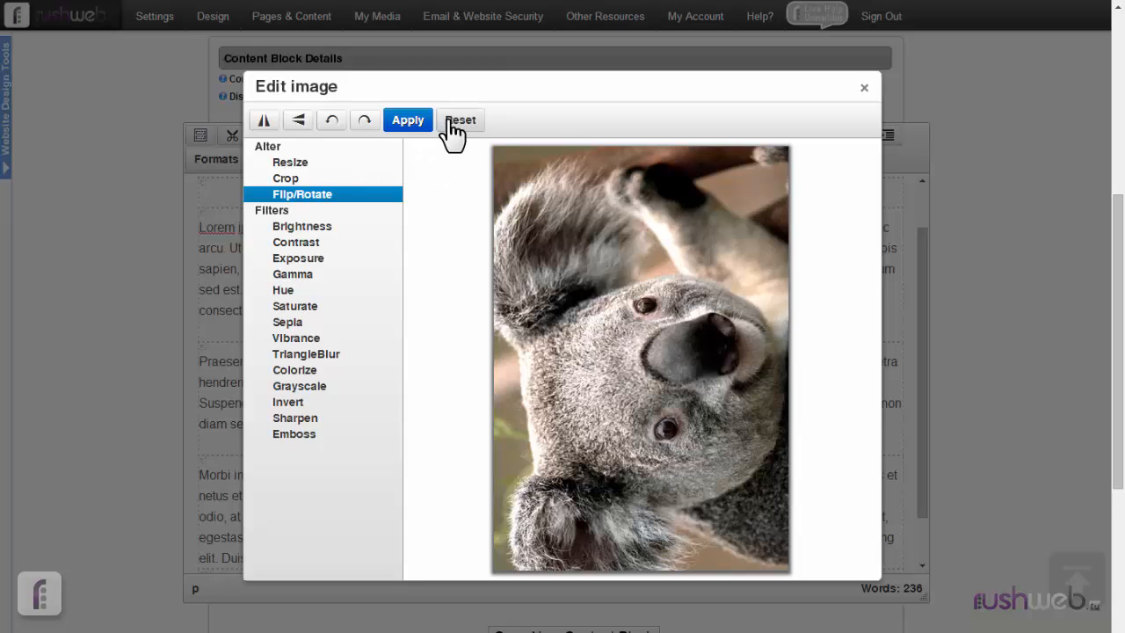
{"action": "left_click", "coordinate": [457, 121]}
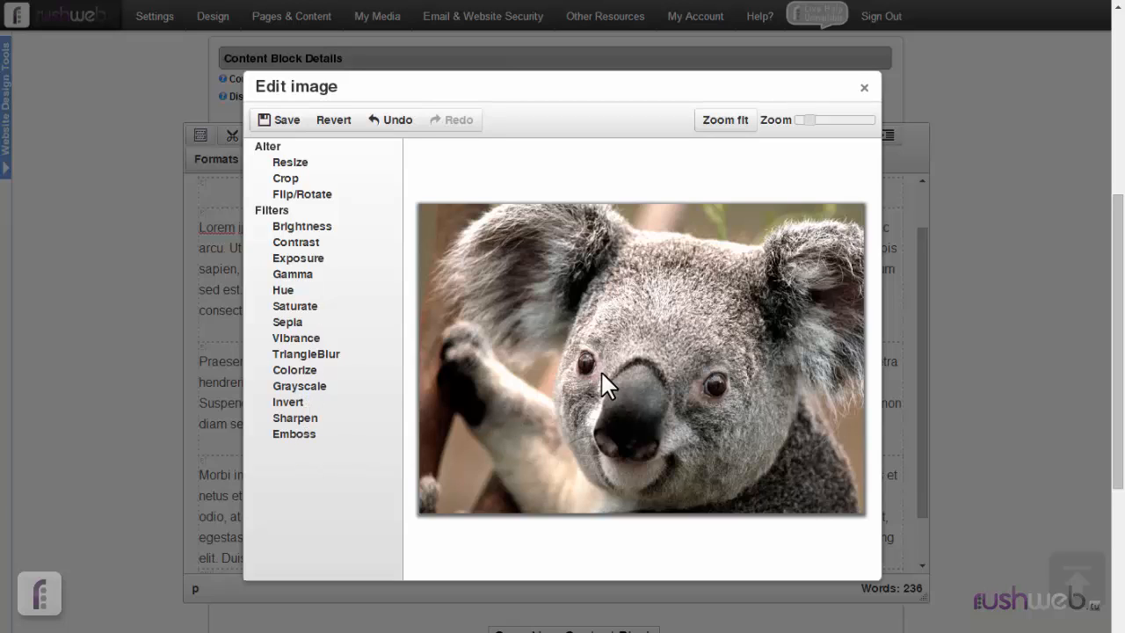
Preview brightness and contrast adjustments on the koala image, and apply a slight brightness increase.
{"action": "left_click", "coordinate": [307, 230]}
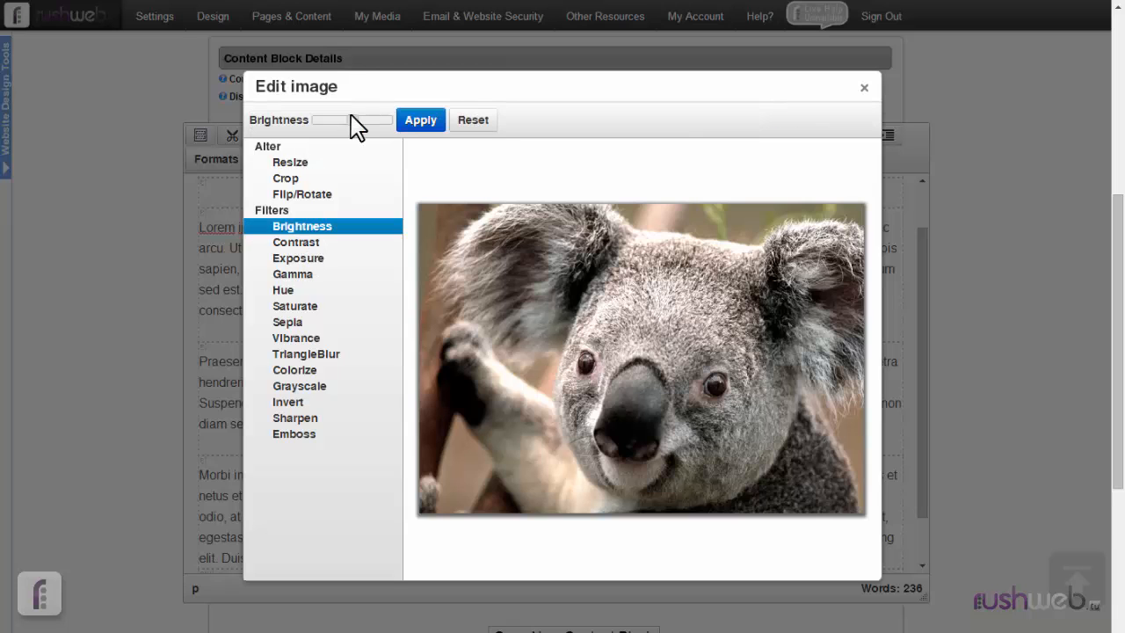
{"action": "left_click_drag", "start_coordinate": [359, 122], "coordinate": [348, 121]}
{"action": "left_click", "coordinate": [307, 241]}
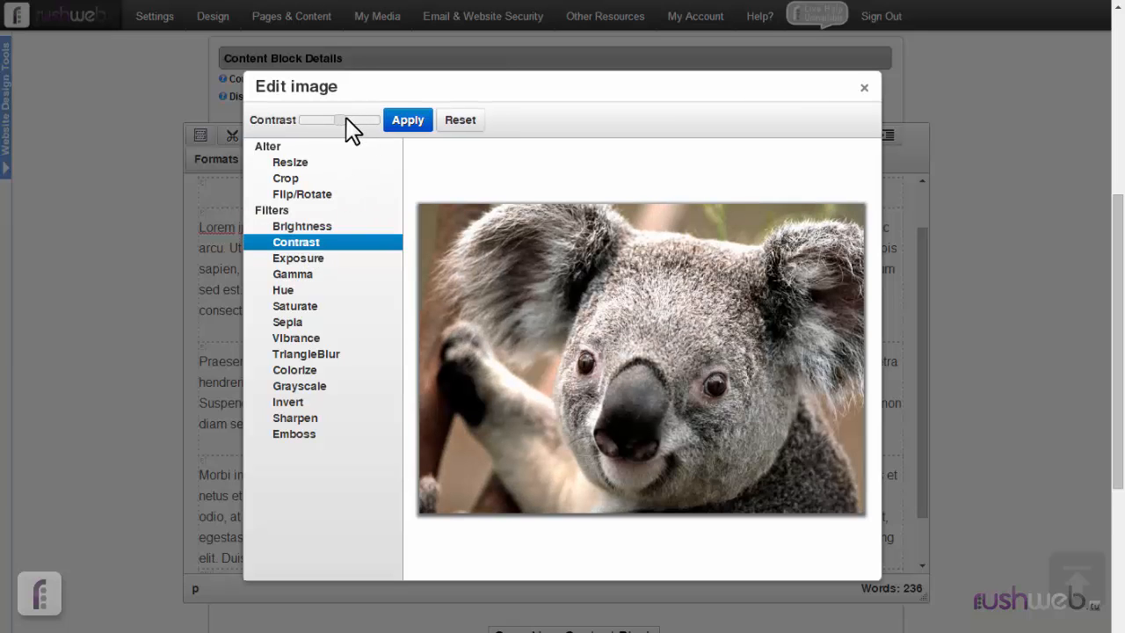
{"action": "mouse_move", "coordinate": [352, 121]}
{"action": "left_mouse_down"}
{"action": "mouse_move", "coordinate": [332, 122]}
{"action": "mouse_move", "coordinate": [354, 130]}
{"action": "left_mouse_up"}
{"action": "left_click", "coordinate": [316, 231]}
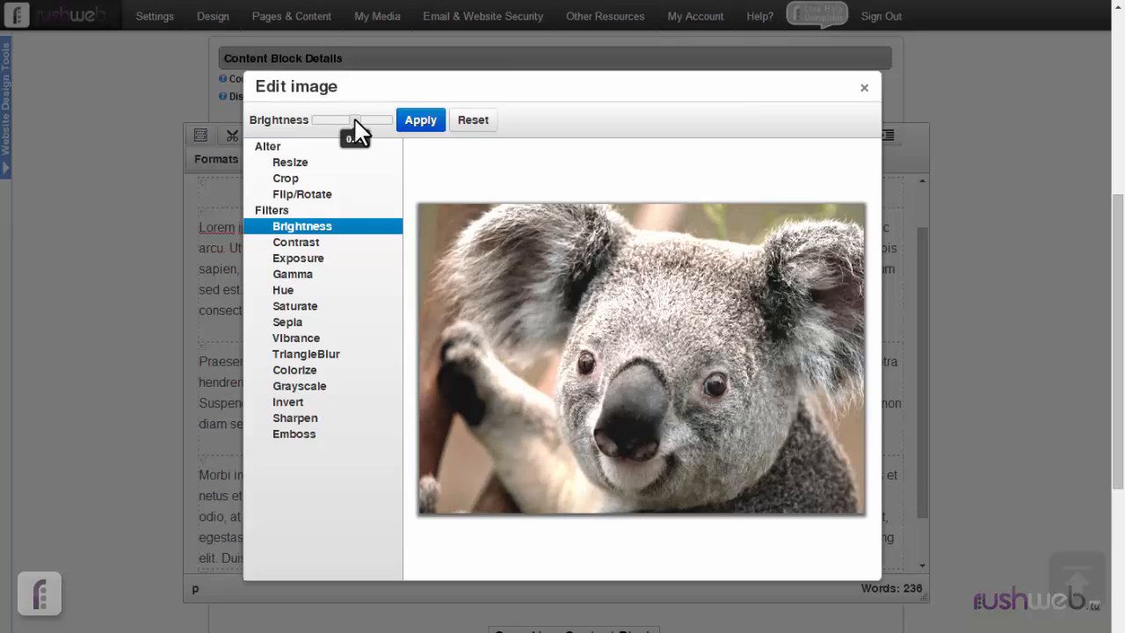
{"action": "left_click", "coordinate": [418, 121]}
Try a much higher exposure on the image and open the Gamma adjustment, leaving the exposure unapplied.
{"action": "left_click", "coordinate": [305, 259]}
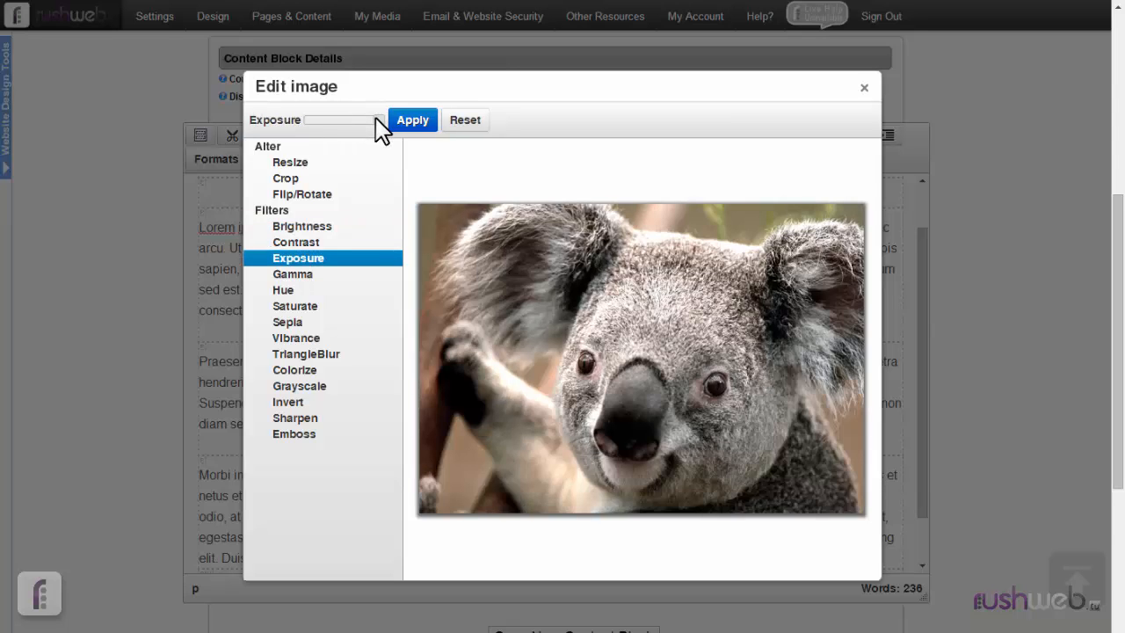
{"action": "mouse_move", "coordinate": [376, 127]}
{"action": "left_mouse_down"}
{"action": "mouse_move", "coordinate": [357, 130]}
{"action": "mouse_move", "coordinate": [378, 126]}
{"action": "left_mouse_up"}
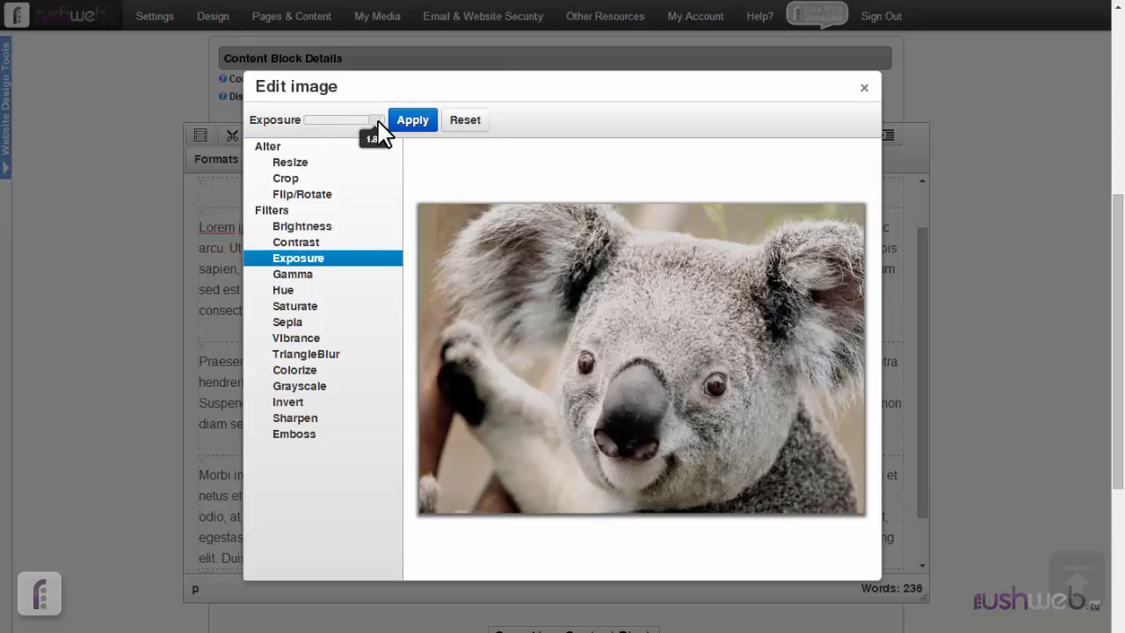
{"action": "left_click", "coordinate": [301, 276]}
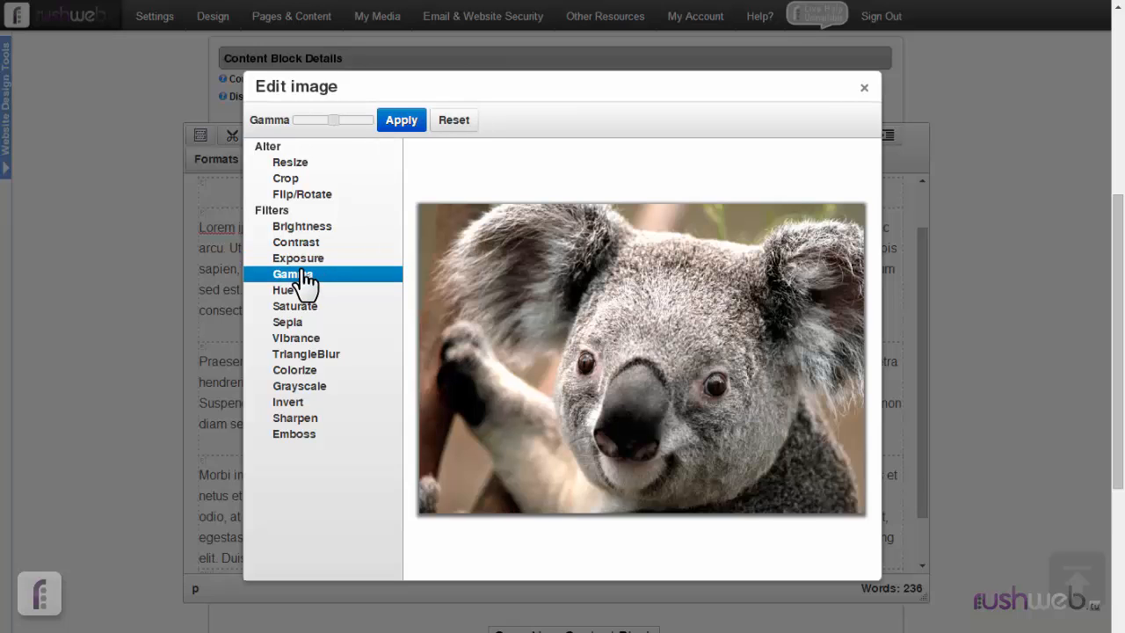
Try a strong hue shift and a slight one on the image, leaving both unapplied.
{"action": "left_click", "coordinate": [285, 291]}
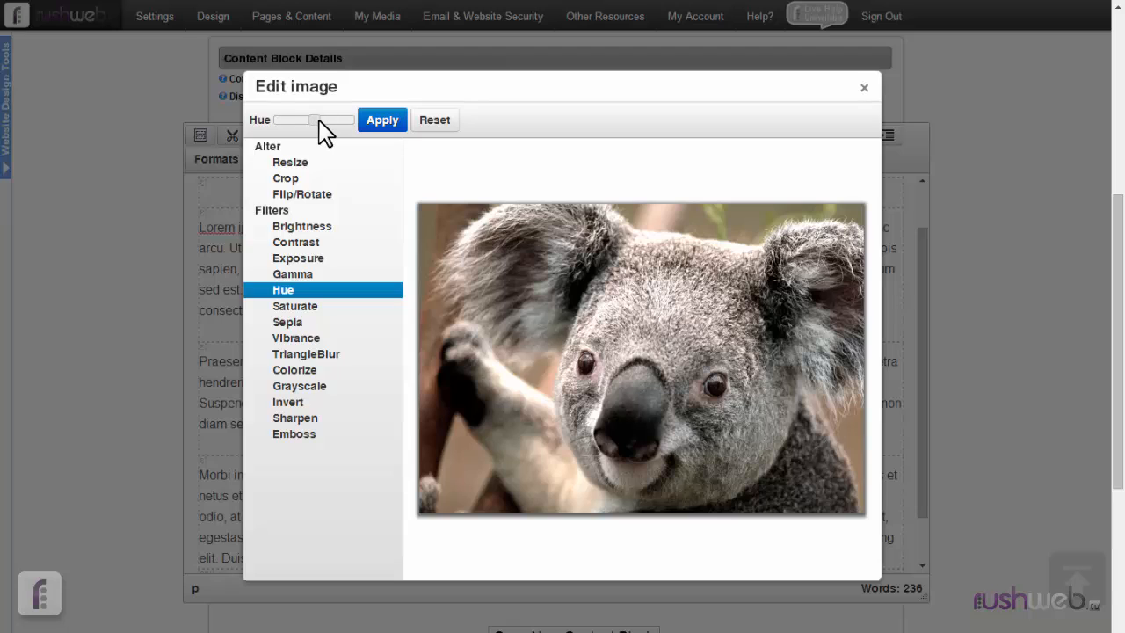
{"action": "left_click_drag", "start_coordinate": [320, 121], "coordinate": [344, 124]}
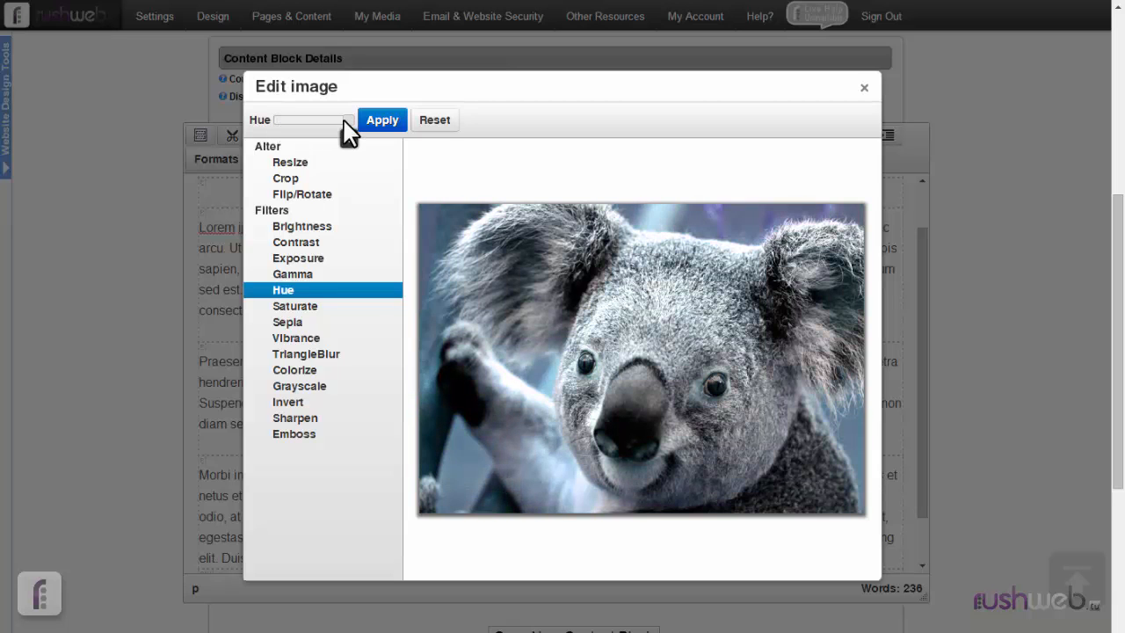
{"action": "left_click", "coordinate": [301, 307]}
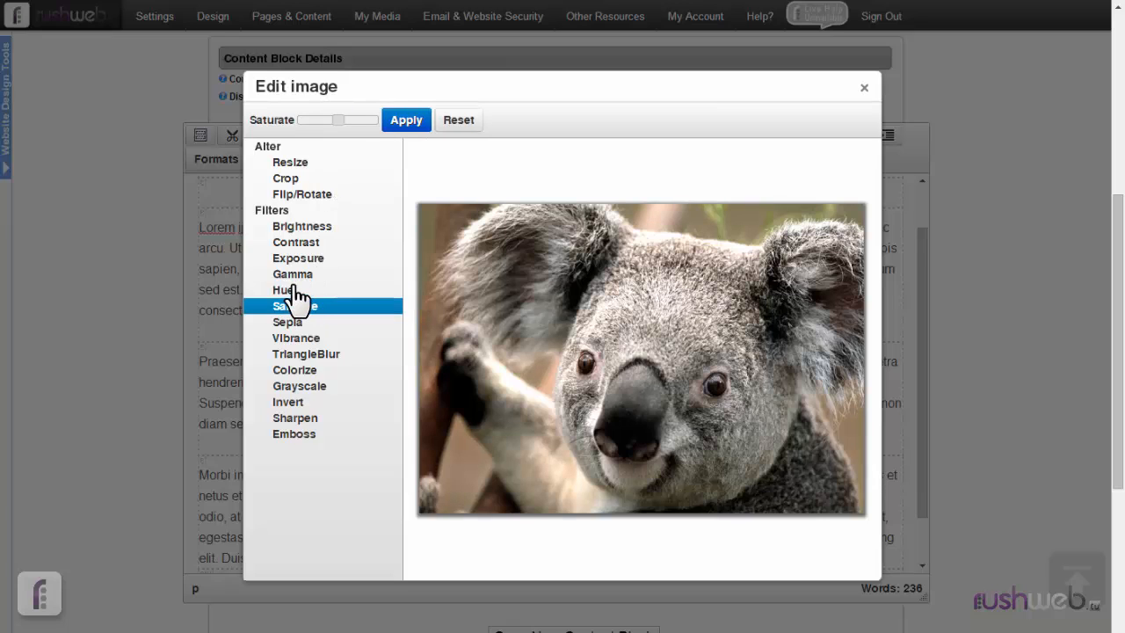
{"action": "left_click", "coordinate": [292, 290]}
{"action": "left_click_drag", "start_coordinate": [313, 120], "coordinate": [322, 120]}
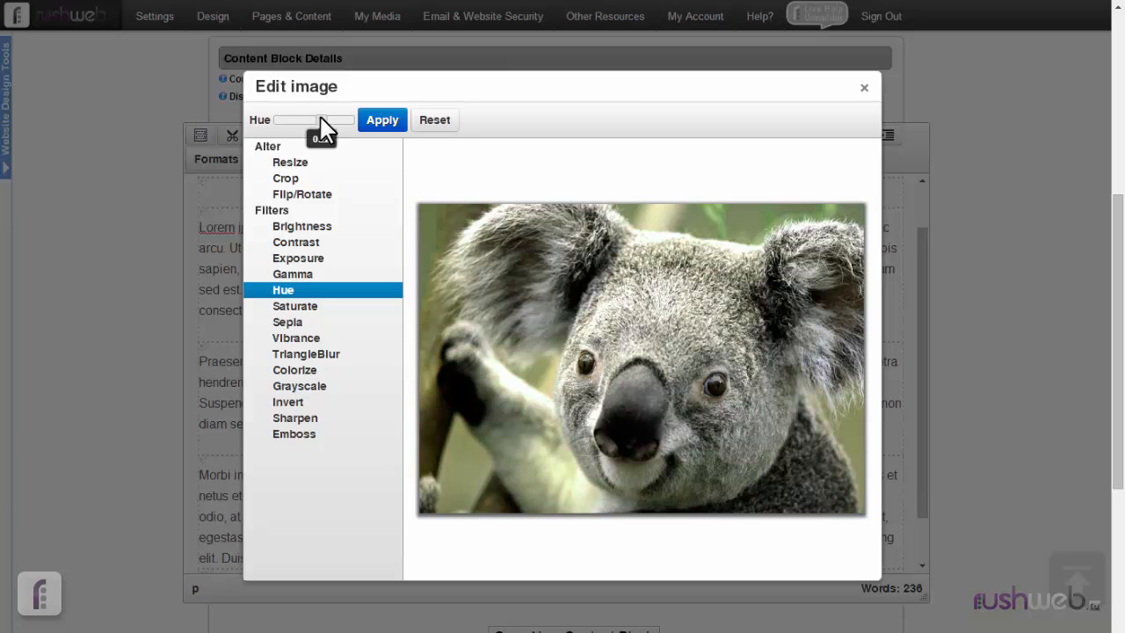
{"action": "left_click", "coordinate": [295, 307]}
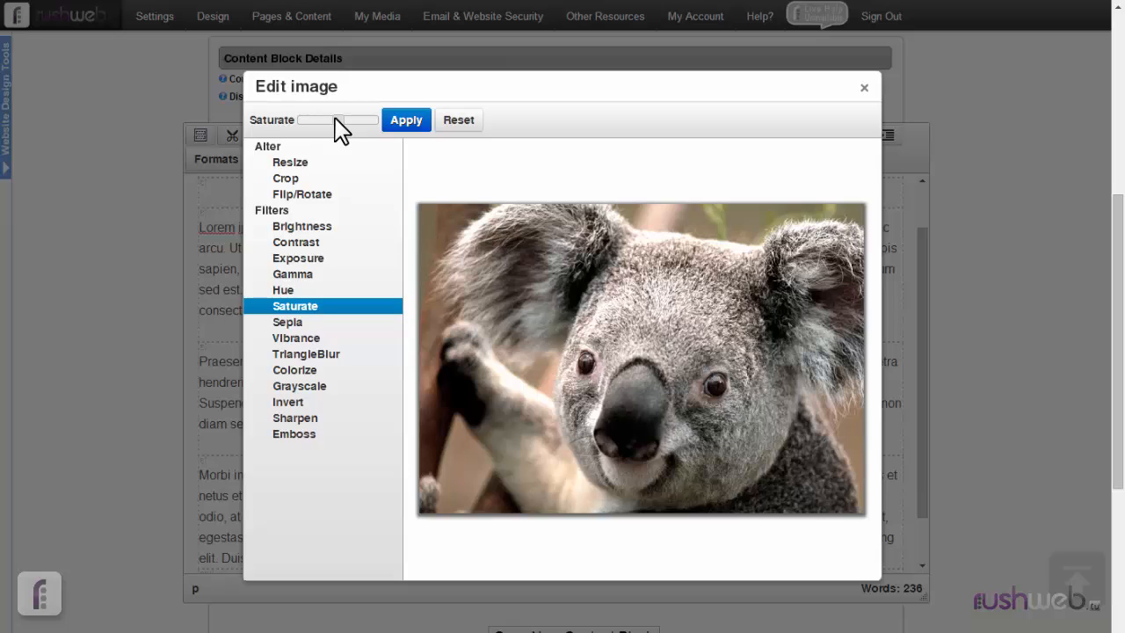
Shift the image's hue slightly toward green and apply the change.
{"action": "left_click", "coordinate": [292, 290]}
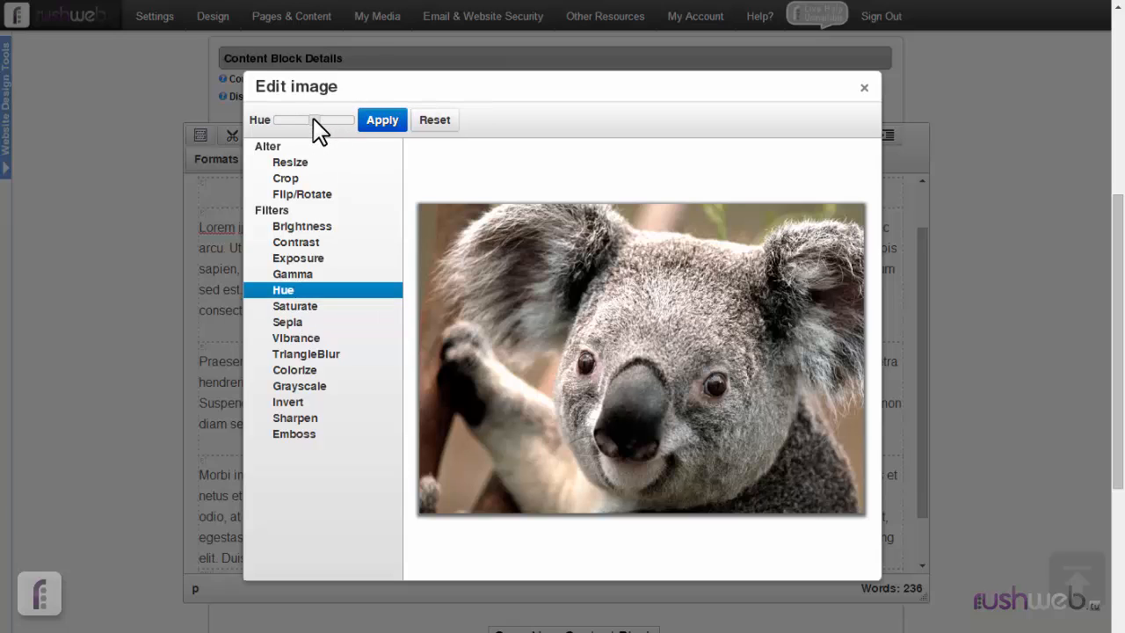
{"action": "left_click", "coordinate": [319, 120]}
{"action": "left_click", "coordinate": [383, 121]}
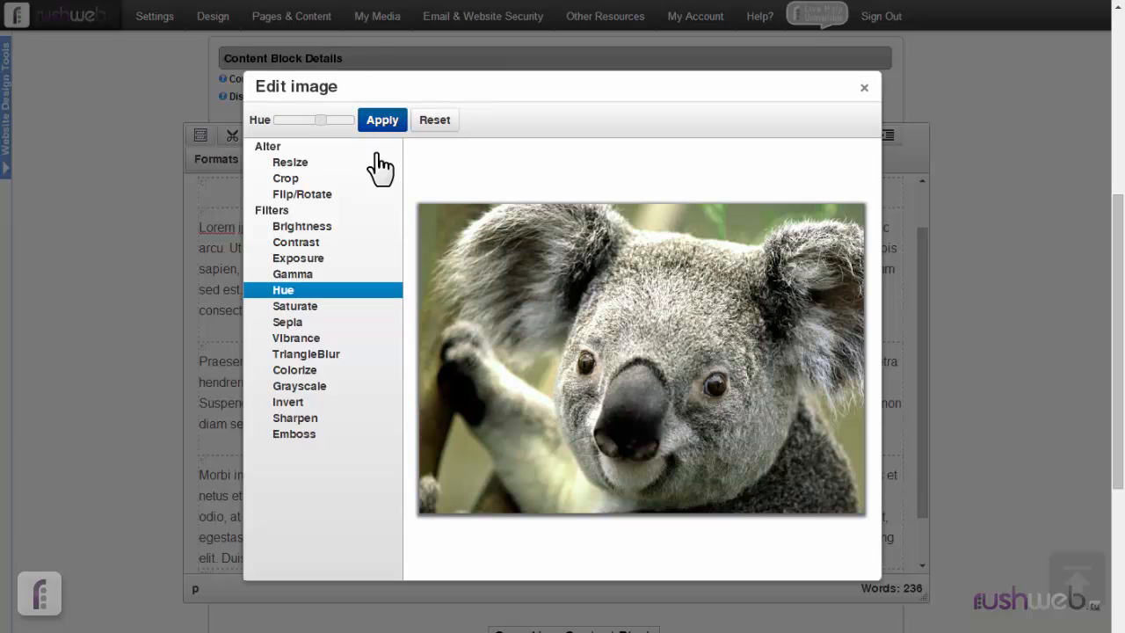
Increase the image's saturation to make the colors stronger and apply the change.
{"action": "left_click", "coordinate": [297, 308]}
{"action": "left_click_drag", "start_coordinate": [347, 120], "coordinate": [360, 121]}
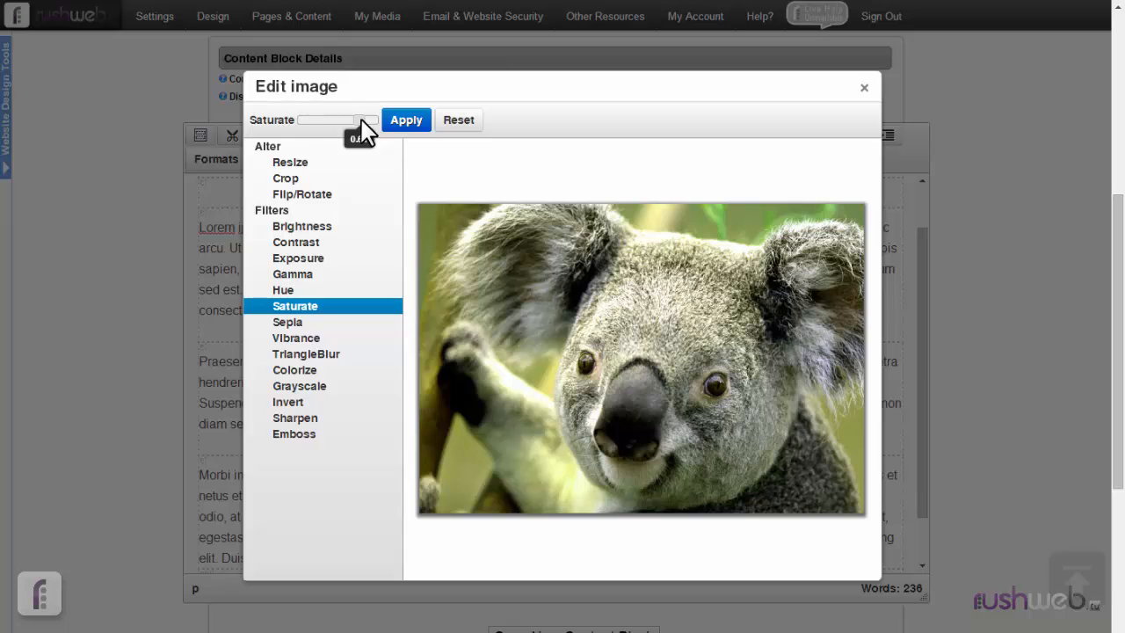
{"action": "left_click", "coordinate": [405, 120]}
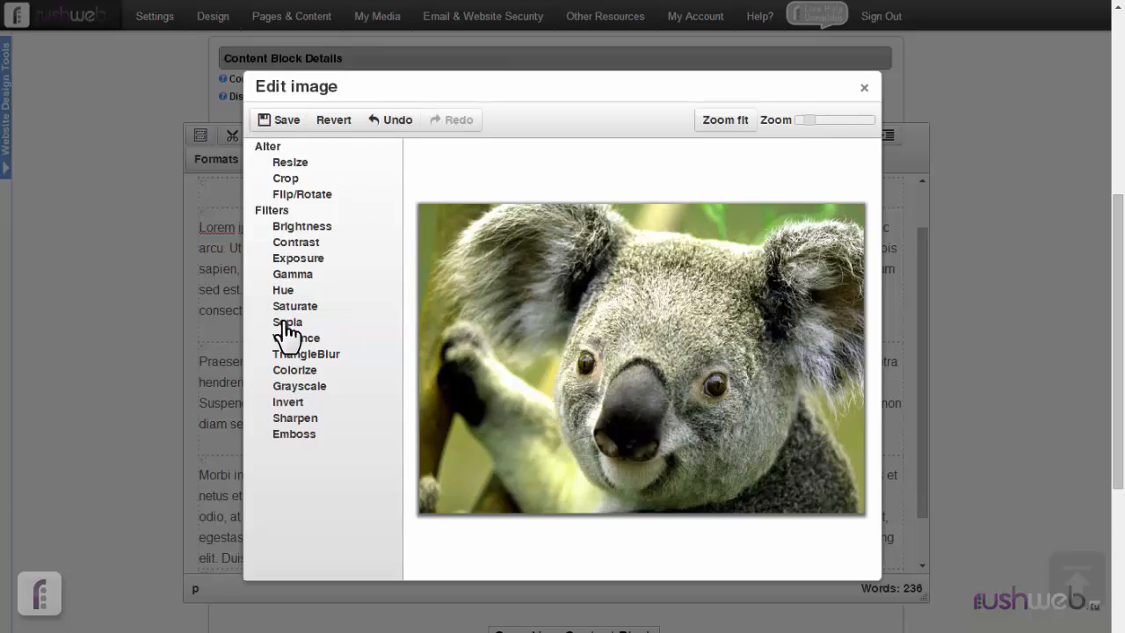
Preview the Sepia filter and a strong Vibrance increase, returning each to about its neutral setting.
{"action": "left_click", "coordinate": [289, 324]}
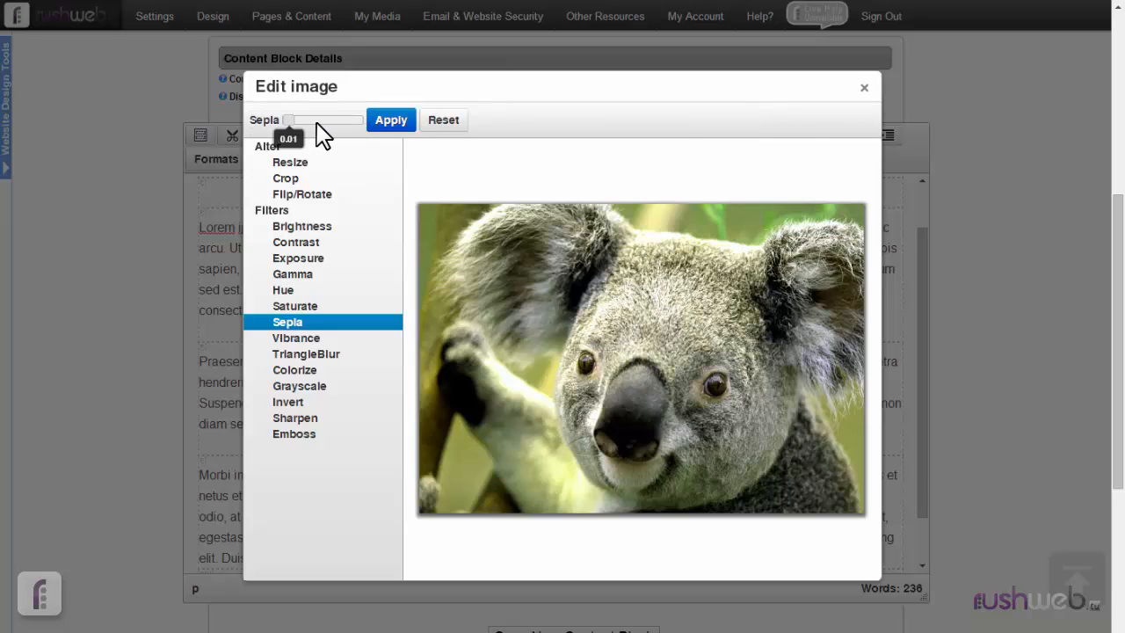
{"action": "left_click_drag", "start_coordinate": [314, 119], "coordinate": [284, 132]}
{"action": "left_click", "coordinate": [297, 337]}
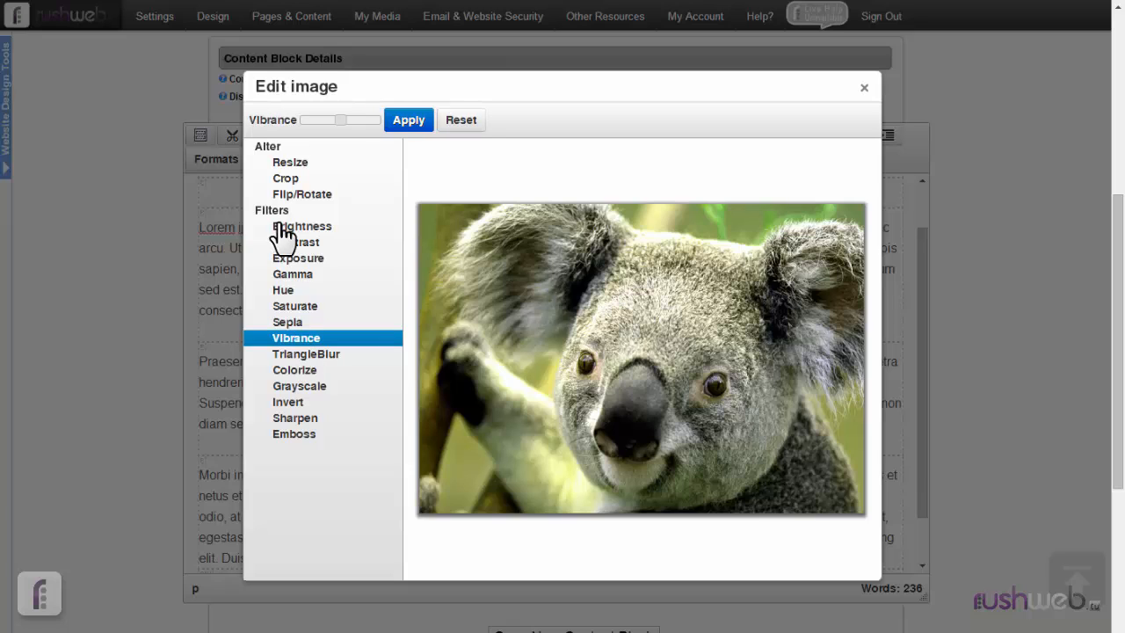
{"action": "left_click_drag", "start_coordinate": [341, 120], "coordinate": [362, 120]}
{"action": "mouse_move", "coordinate": [364, 128]}
{"action": "left_mouse_down"}
{"action": "mouse_move", "coordinate": [375, 131]}
{"action": "mouse_move", "coordinate": [373, 120]}
{"action": "left_mouse_up"}
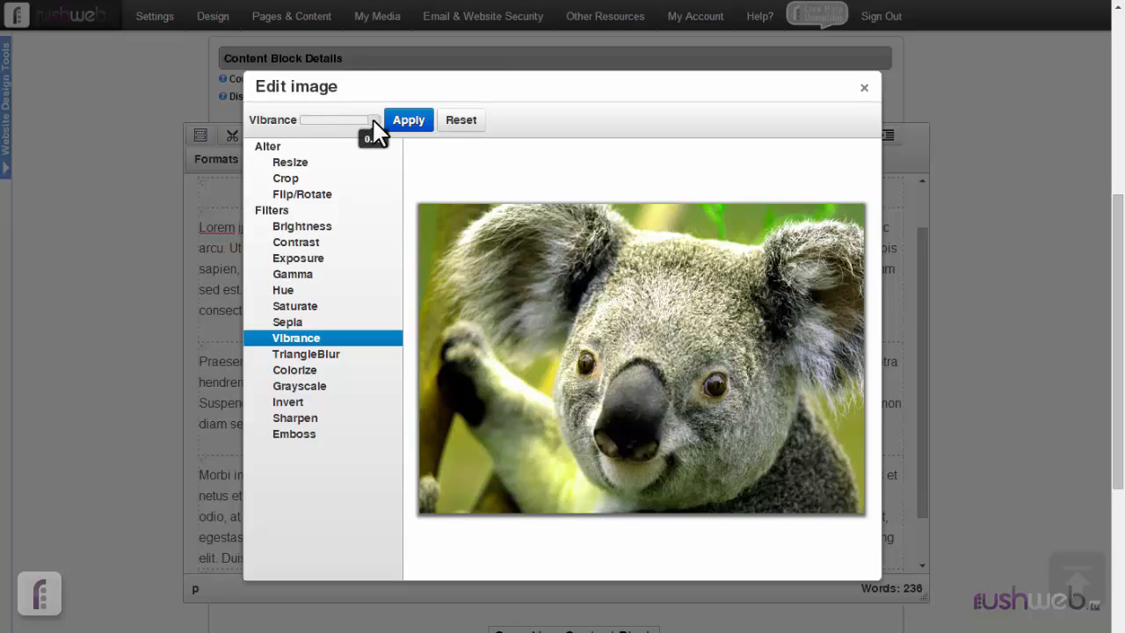
{"action": "left_click_drag", "start_coordinate": [373, 120], "coordinate": [340, 125]}
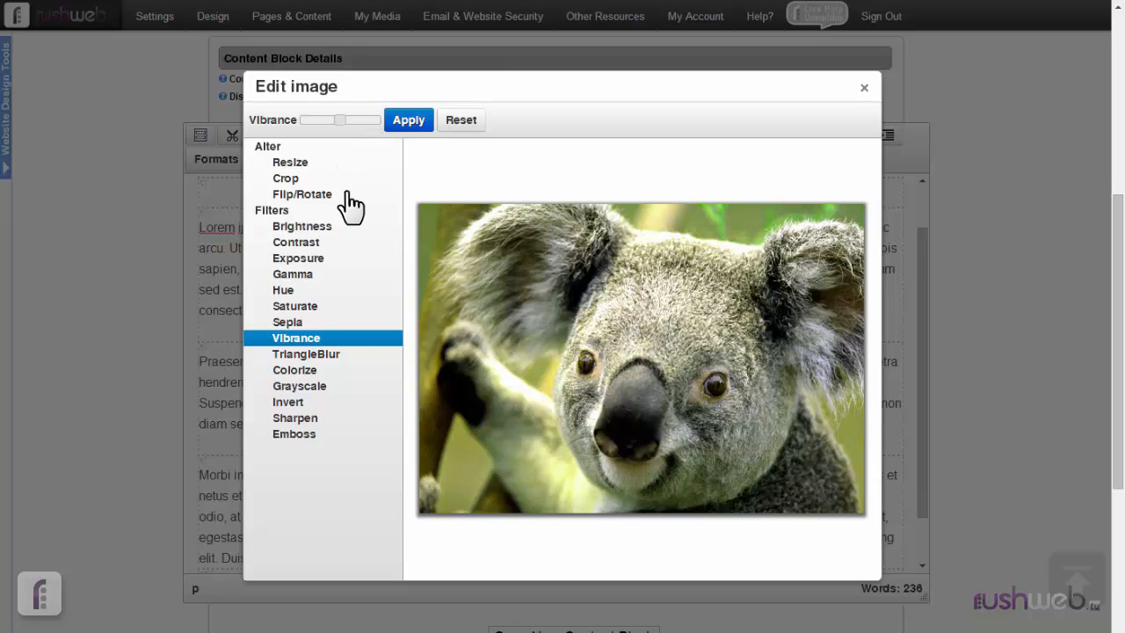
Try a heavy TriangleBlur on the image and bring the blur back down to almost nothing.
{"action": "left_click", "coordinate": [322, 356]}
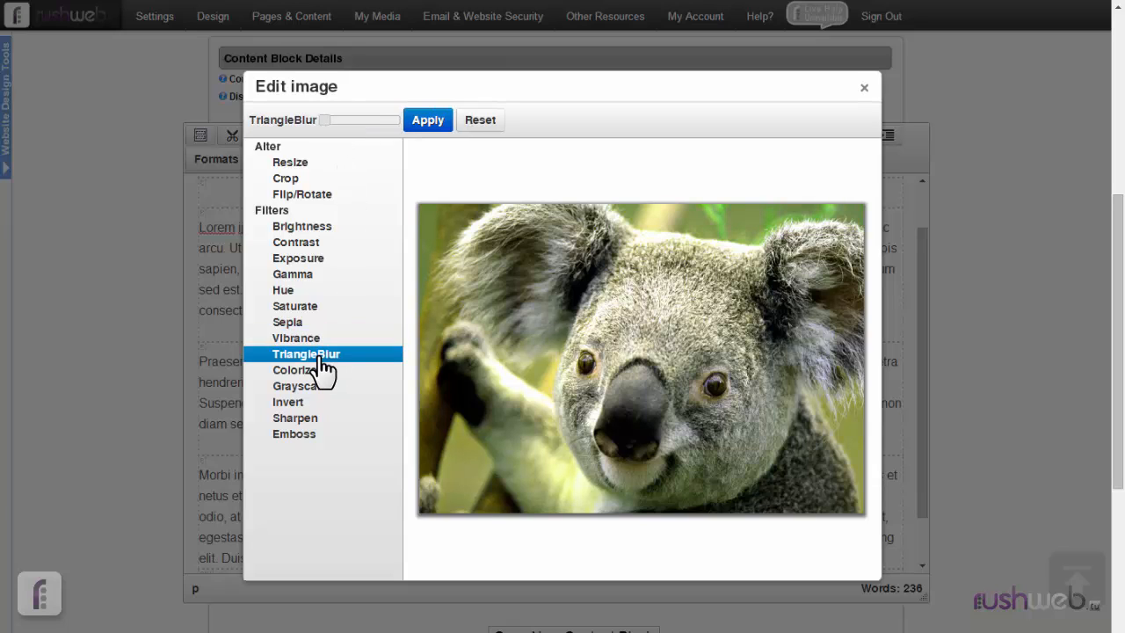
{"action": "left_click", "coordinate": [341, 122]}
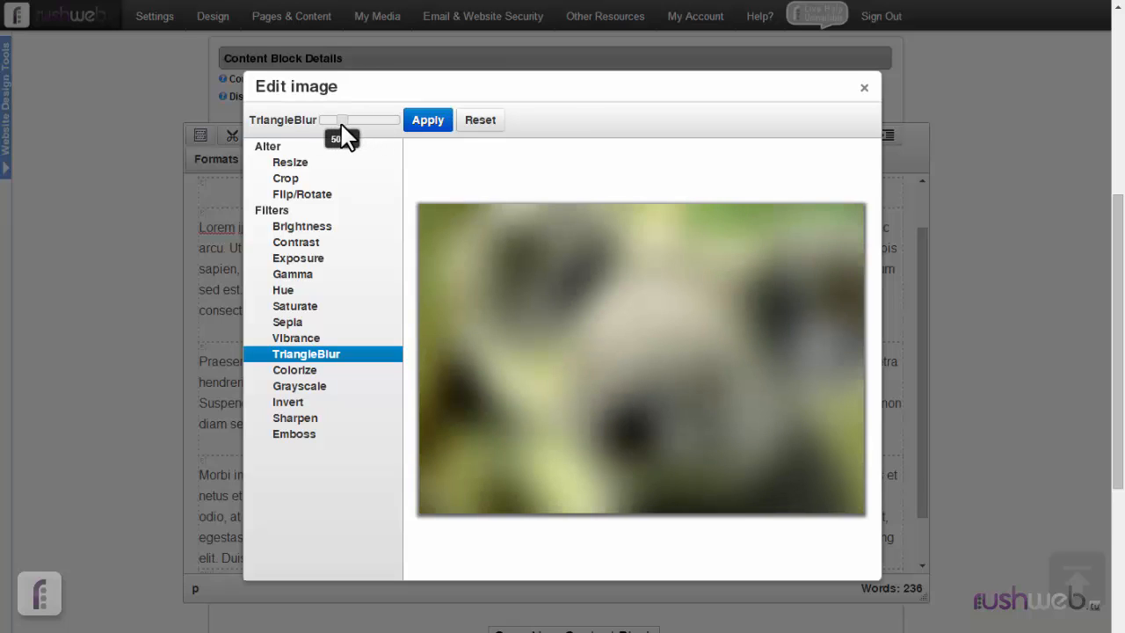
{"action": "left_click_drag", "start_coordinate": [334, 119], "coordinate": [322, 121]}
Try colorizing the image with more red, less green, and blue lowered and raised again, without applying.
{"action": "left_click", "coordinate": [304, 371]}
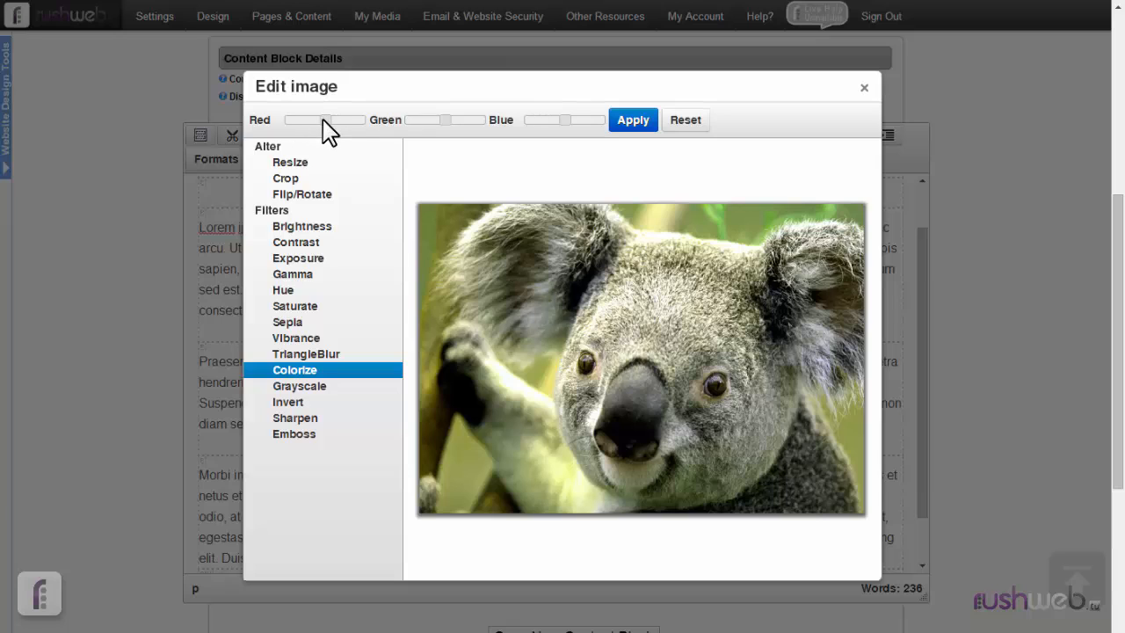
{"action": "left_click_drag", "start_coordinate": [331, 120], "coordinate": [351, 123]}
{"action": "left_click_drag", "start_coordinate": [446, 123], "coordinate": [416, 125]}
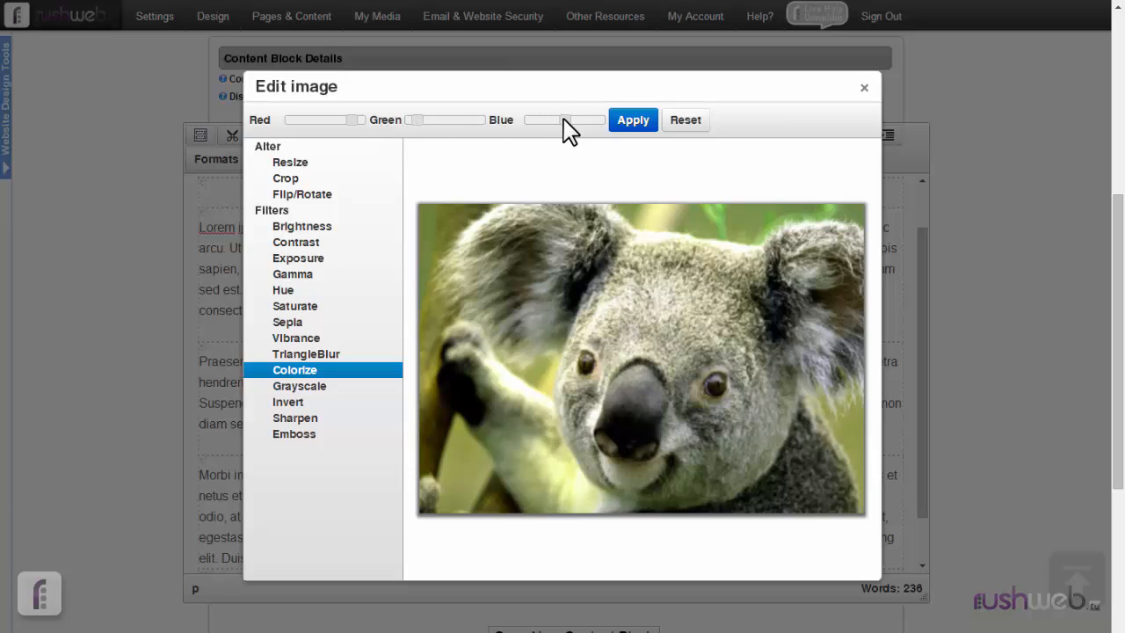
{"action": "left_click_drag", "start_coordinate": [564, 121], "coordinate": [522, 123]}
{"action": "left_click_drag", "start_coordinate": [528, 124], "coordinate": [581, 124]}
Preview the Grayscale, Invert, Sharpen and Emboss filters on the image without applying any of them.
{"action": "left_click", "coordinate": [320, 387]}
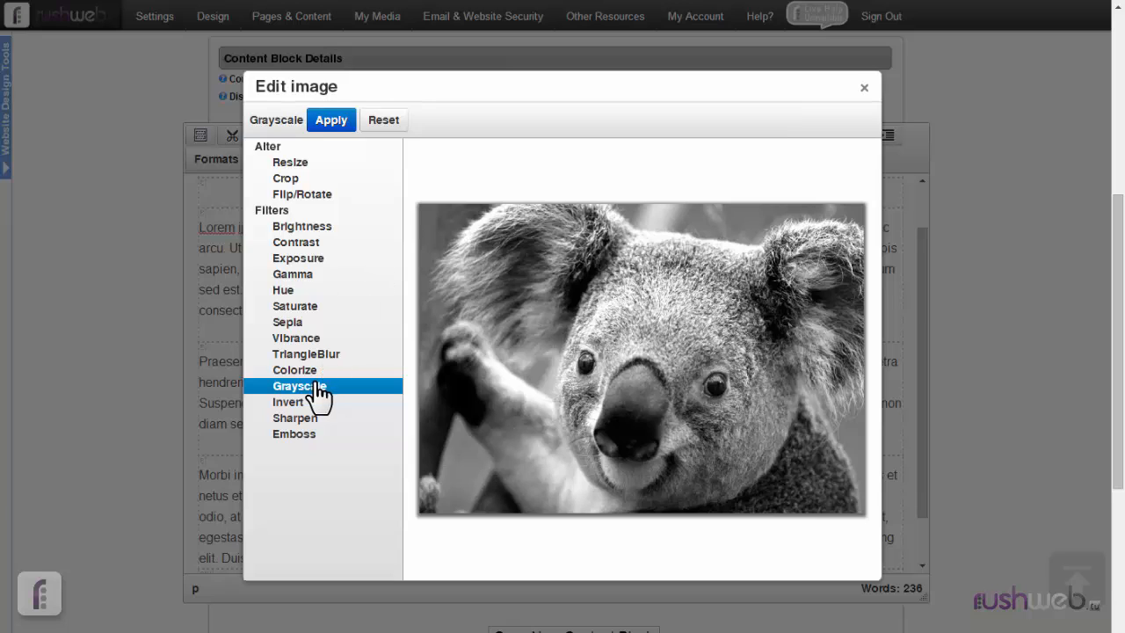
{"action": "left_click", "coordinate": [351, 404]}
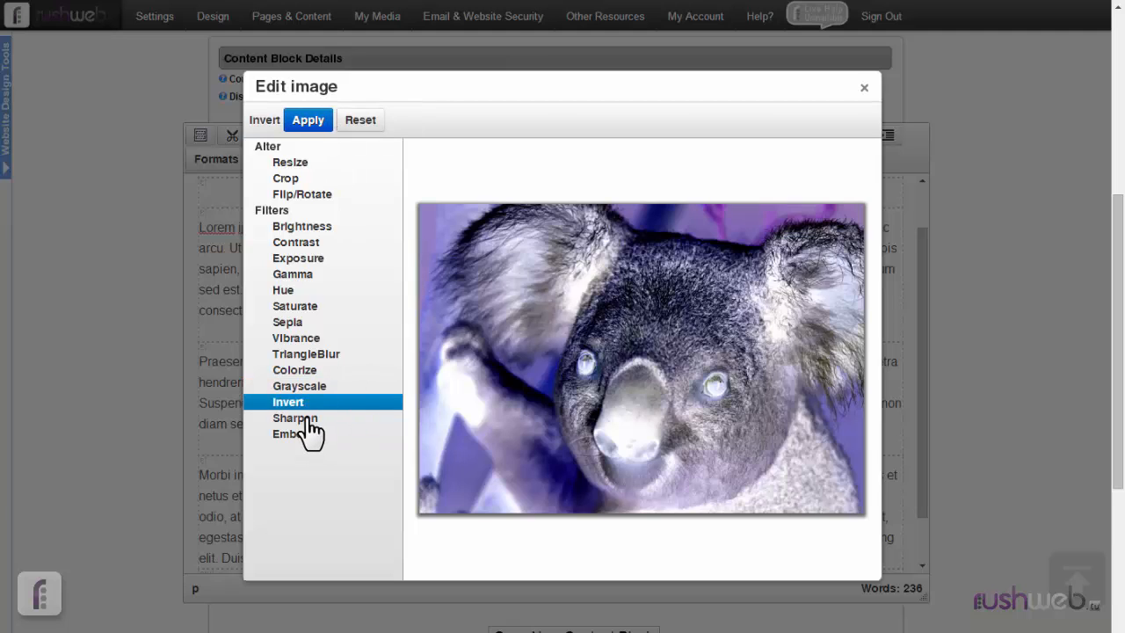
{"action": "left_click", "coordinate": [348, 418]}
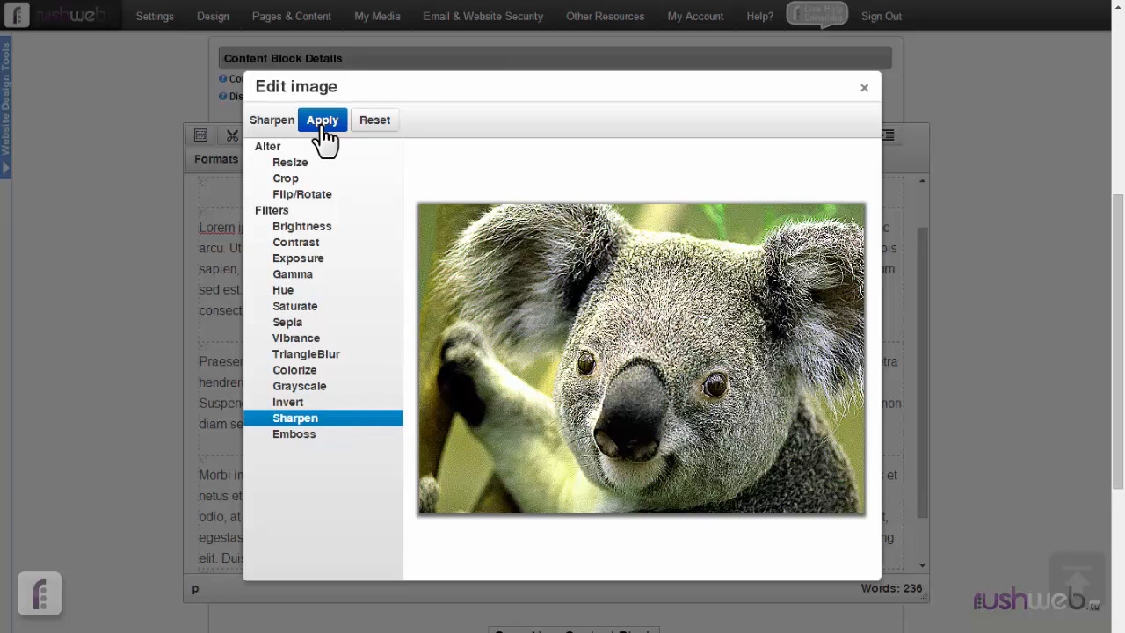
{"action": "left_click", "coordinate": [299, 403]}
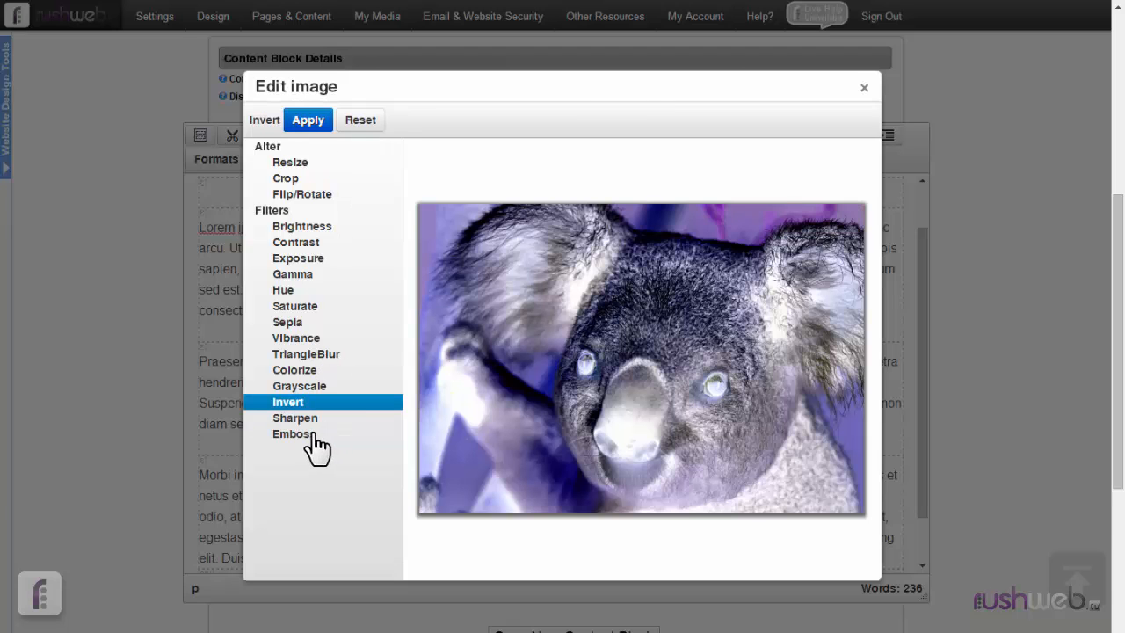
{"action": "left_click", "coordinate": [313, 439]}
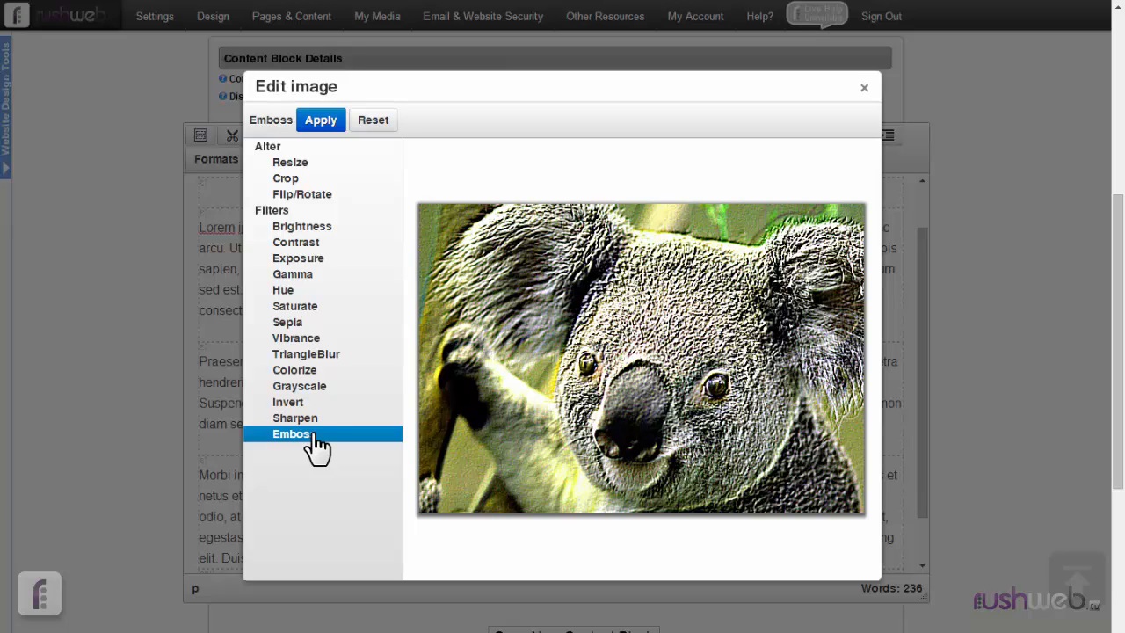
Apply a resize of 556 by 387 with constrained proportions to the image.
{"action": "left_click", "coordinate": [290, 165]}
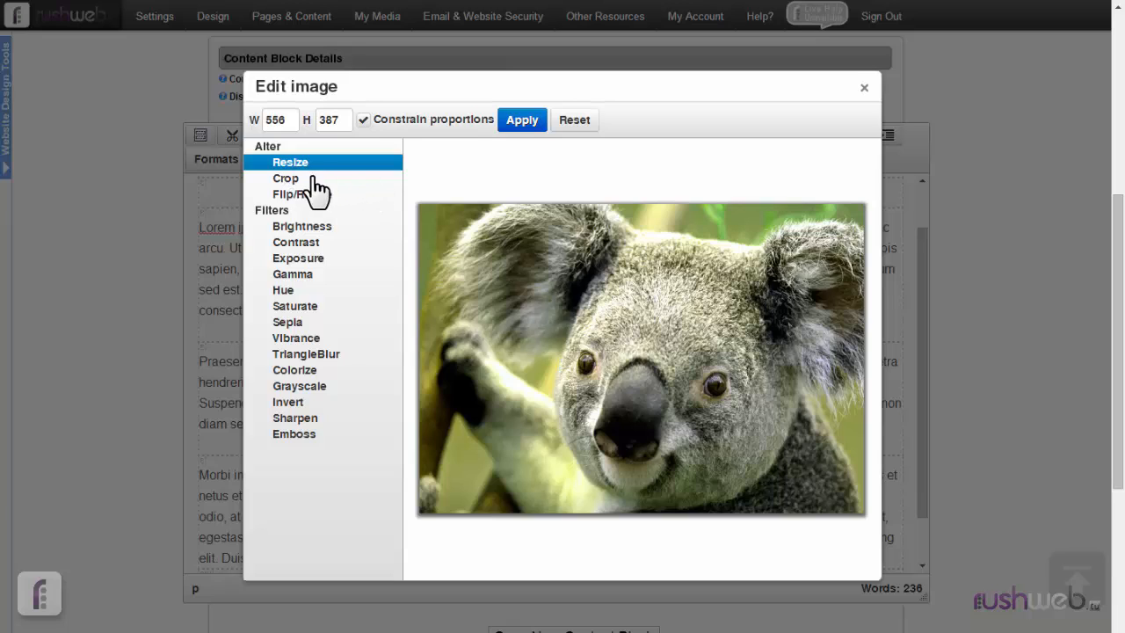
{"action": "left_click", "coordinate": [510, 123]}
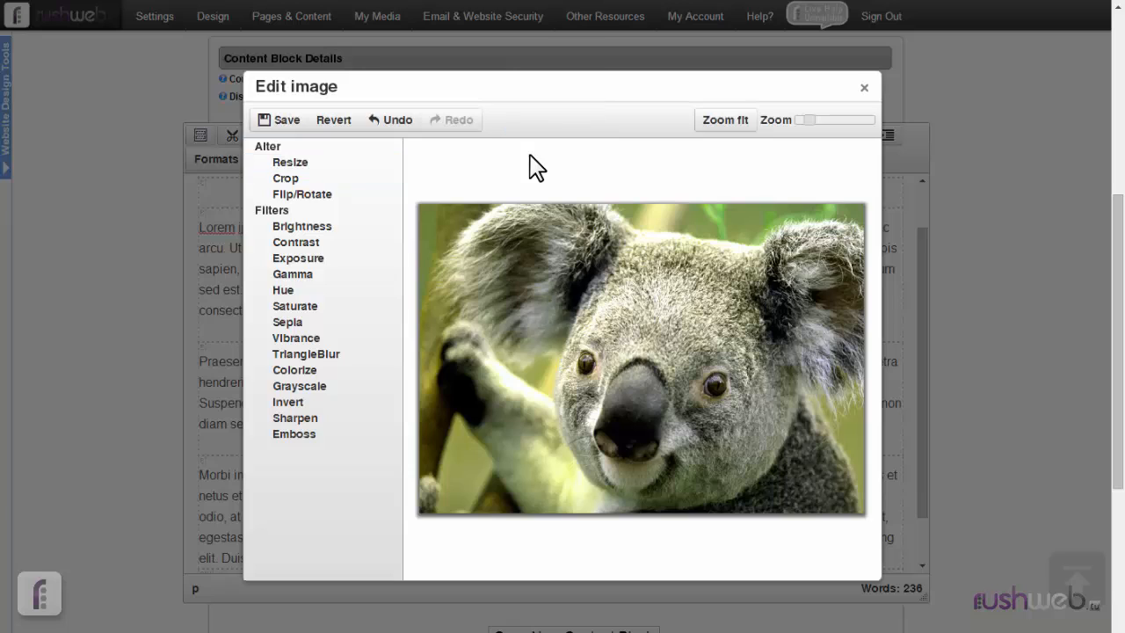
Save the edited image under the name koala-2 and close the image manager without inserting a picture.
{"action": "left_click", "coordinate": [283, 122]}
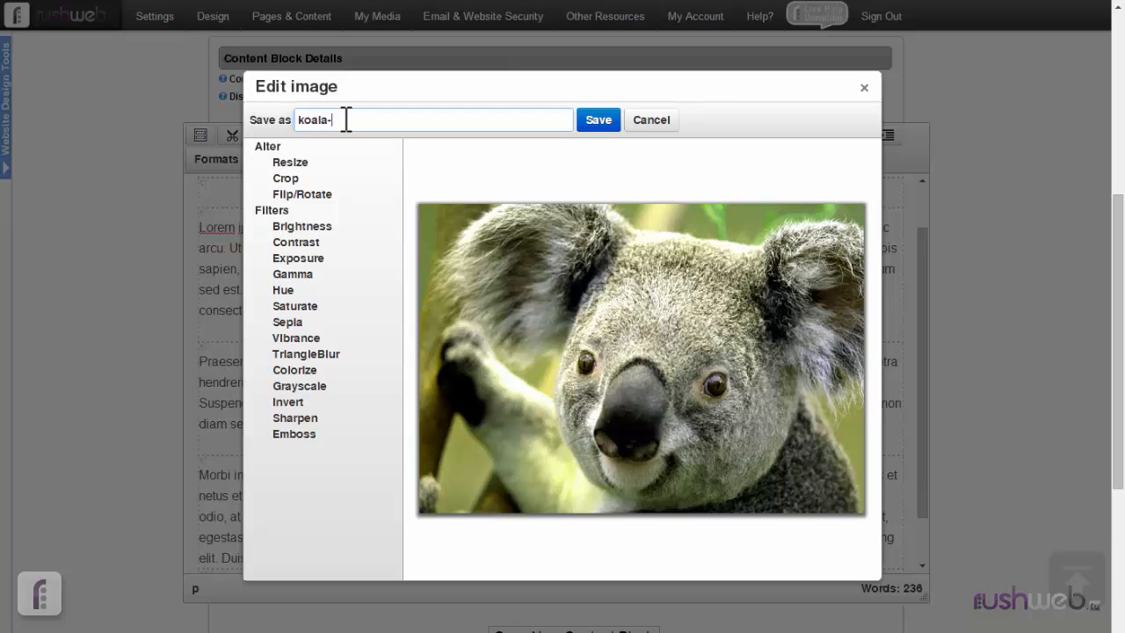
{"action": "type", "text": "-2"}
{"action": "left_click", "coordinate": [595, 123]}
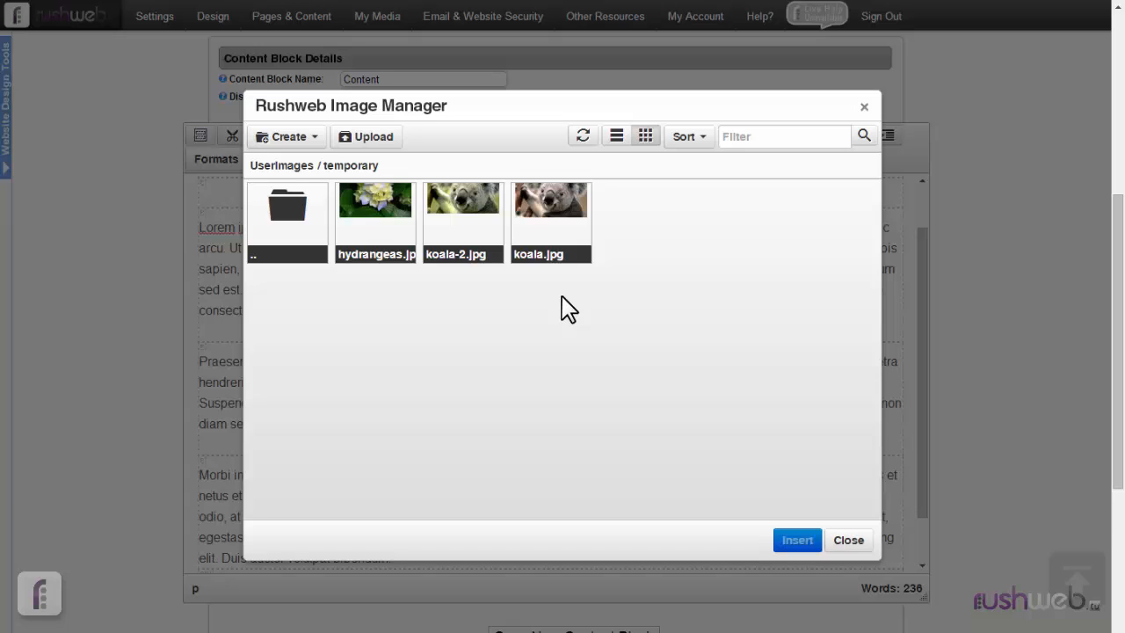
{"action": "left_click", "coordinate": [845, 541]}
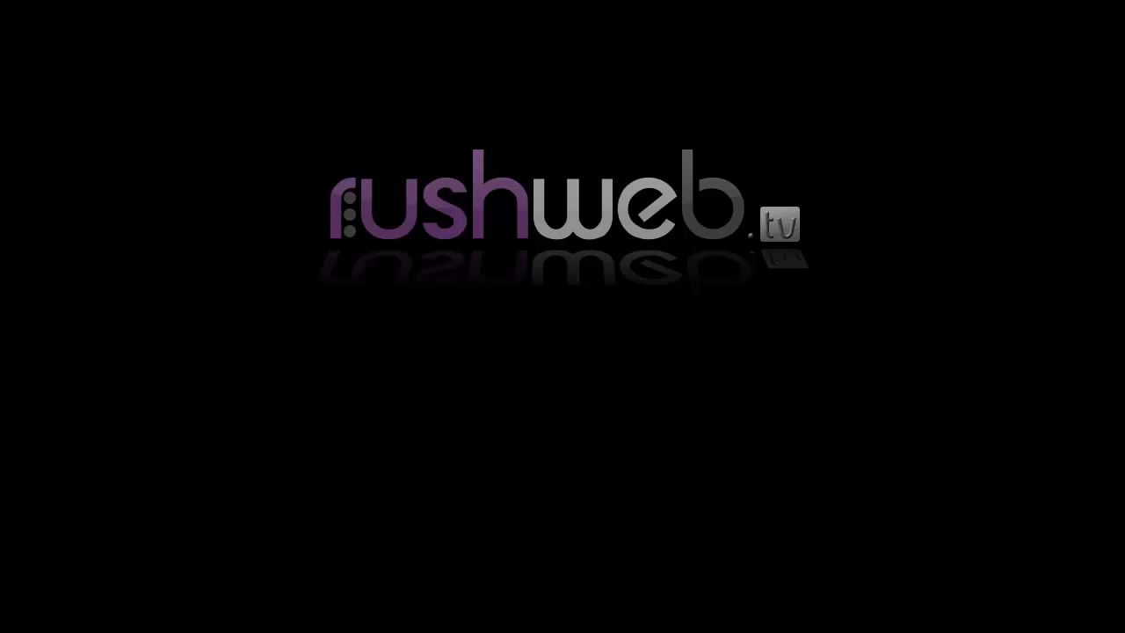